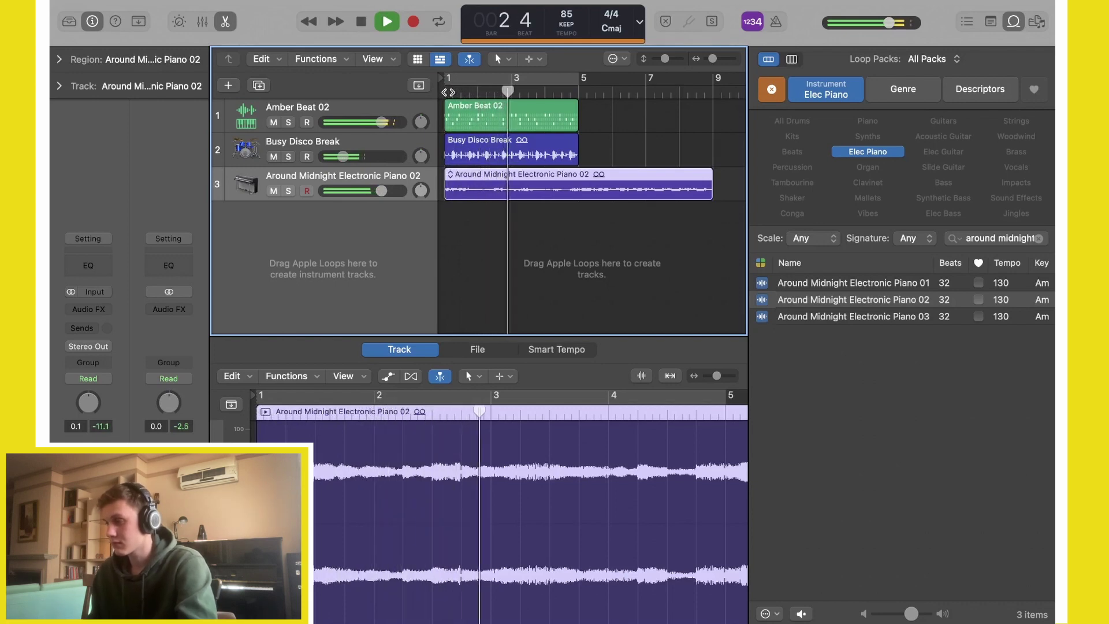
- Split the Around Midnight Electronic Piano 02 region at bar 5 and delete the part after the split
{"action": "left_click", "coordinate": [1014, 21]}
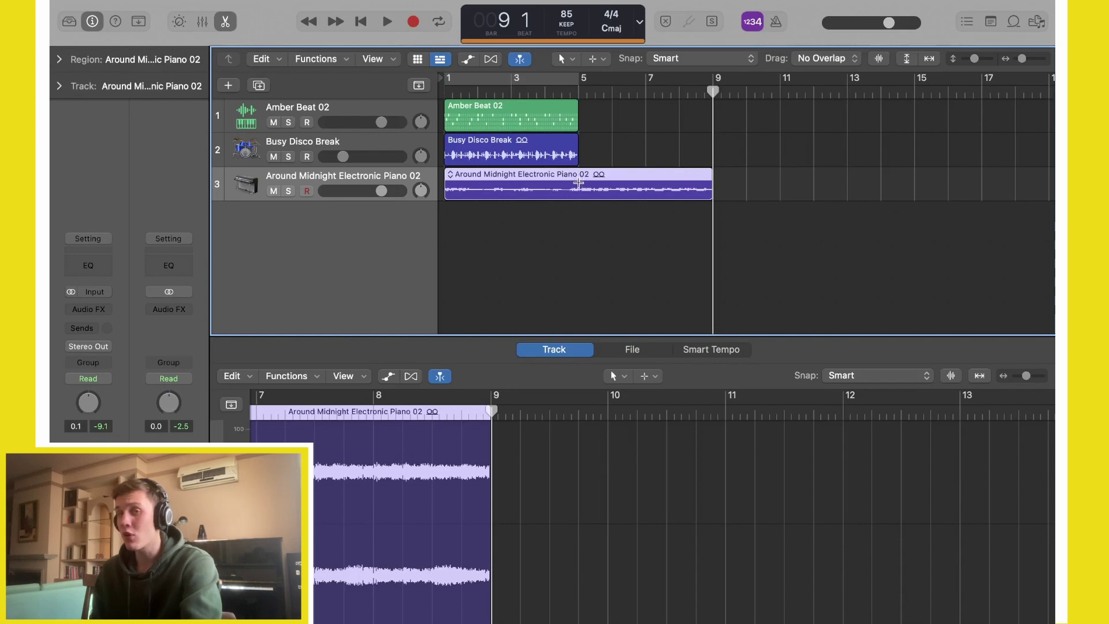
{"action": "left_click", "coordinate": [579, 182]}
{"action": "mouse_move", "coordinate": [625, 189]}
{"action": "left_mouse_down"}
{"action": "mouse_move", "coordinate": [664, 186]}
{"action": "mouse_move", "coordinate": [621, 188]}
{"action": "left_mouse_up"}
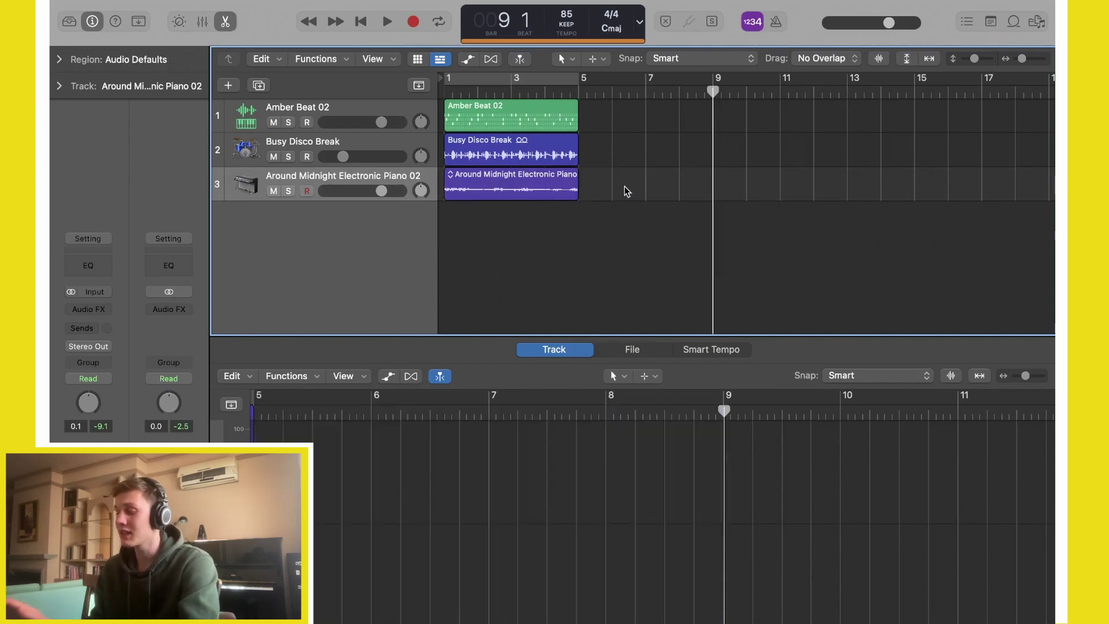
{"action": "key", "text": "Delete"}
- Play the arrangement from the beginning and slightly raise the electronic piano track's volume
{"action": "key", "text": "Return"}
{"action": "key", "text": "space"}
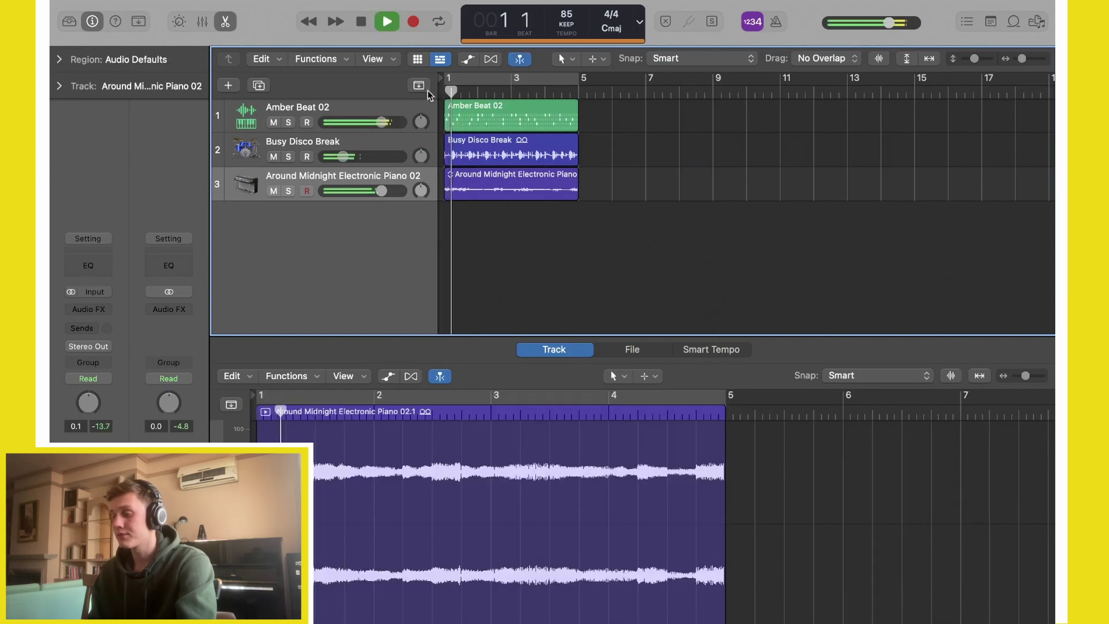
{"action": "left_click_drag", "start_coordinate": [384, 190], "coordinate": [385, 191]}
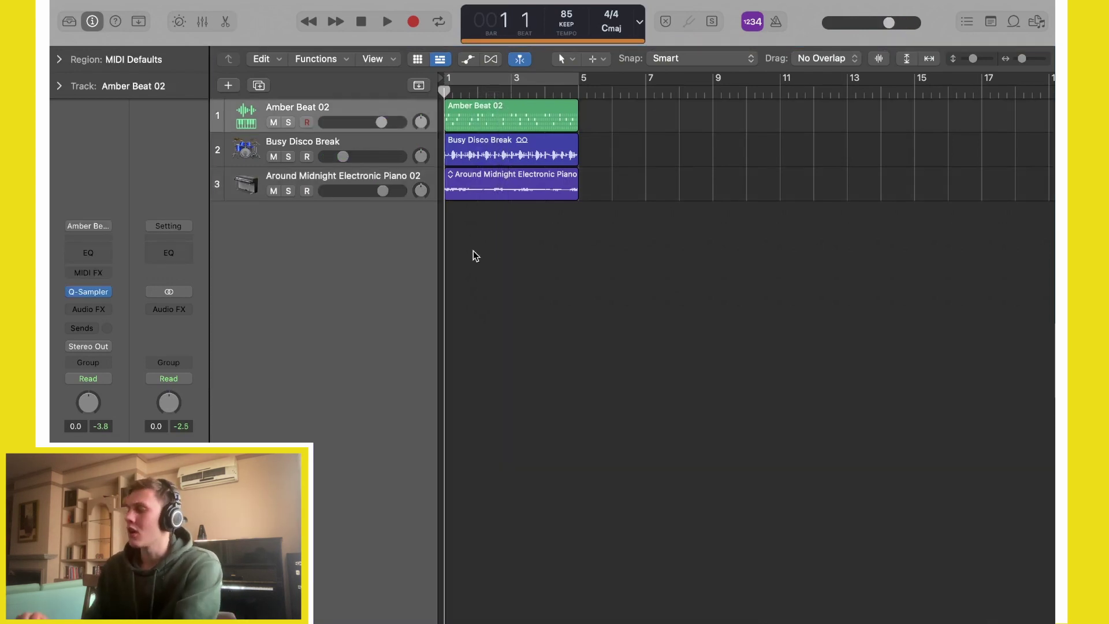
- Clear the previous Apple Loops search and filters, and filter the loops by Bass and Synthetic Bass
{"action": "left_click", "coordinate": [1015, 24]}
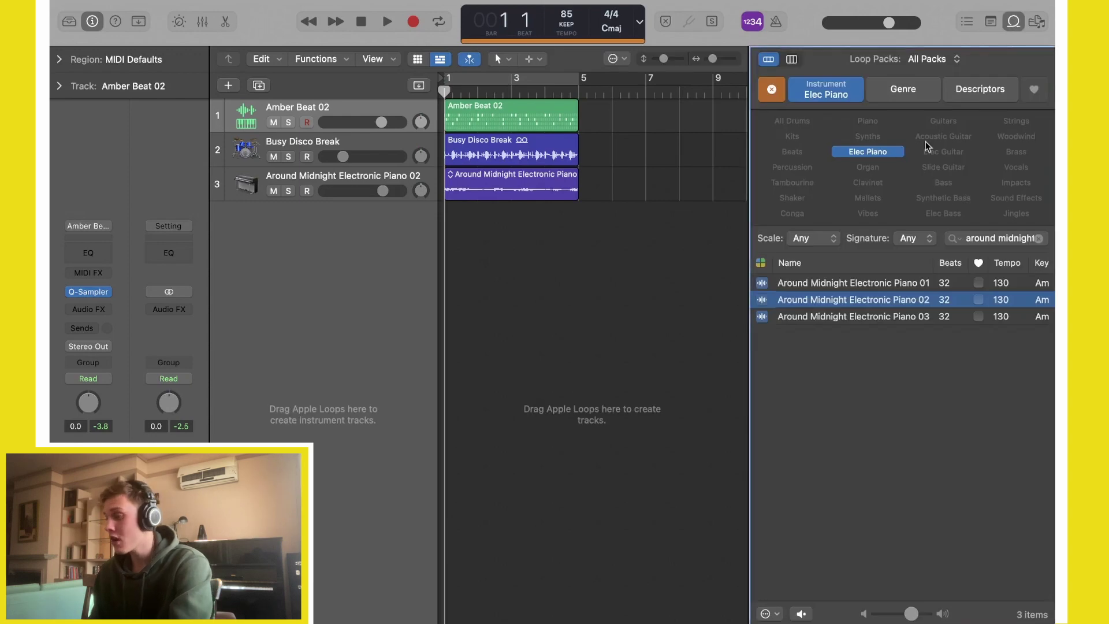
{"action": "left_click", "coordinate": [772, 88]}
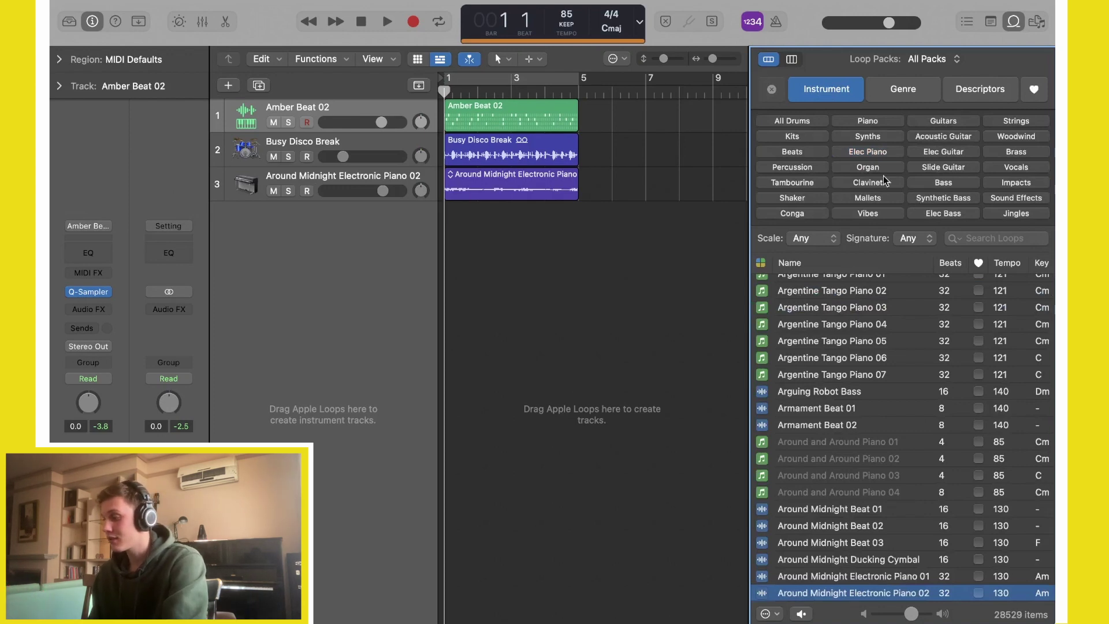
{"action": "left_click", "coordinate": [928, 184]}
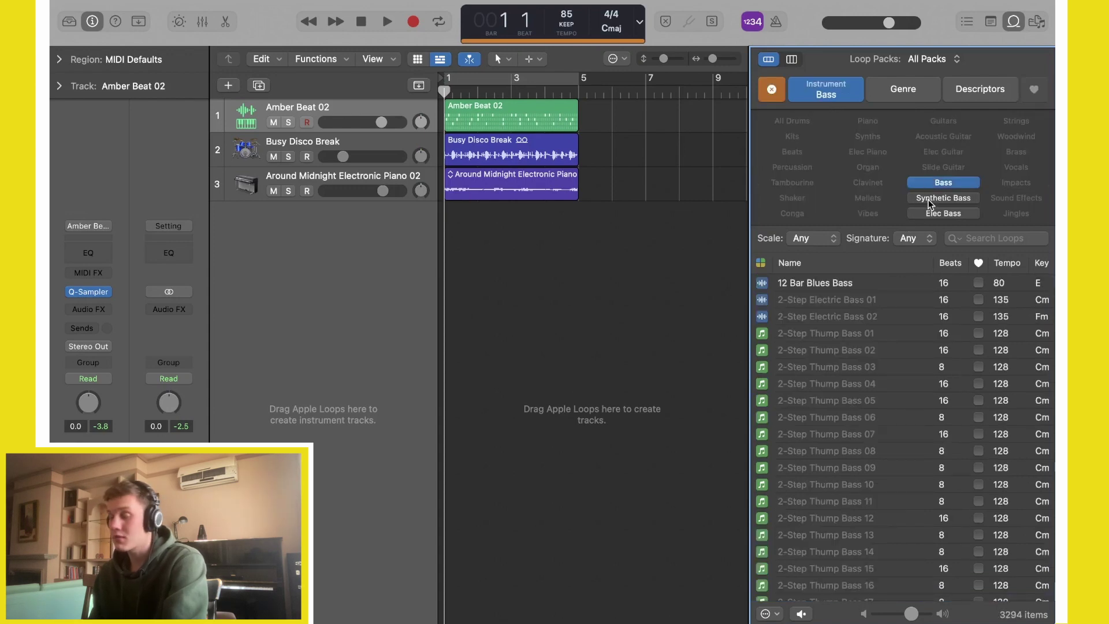
{"action": "left_click", "coordinate": [931, 200]}
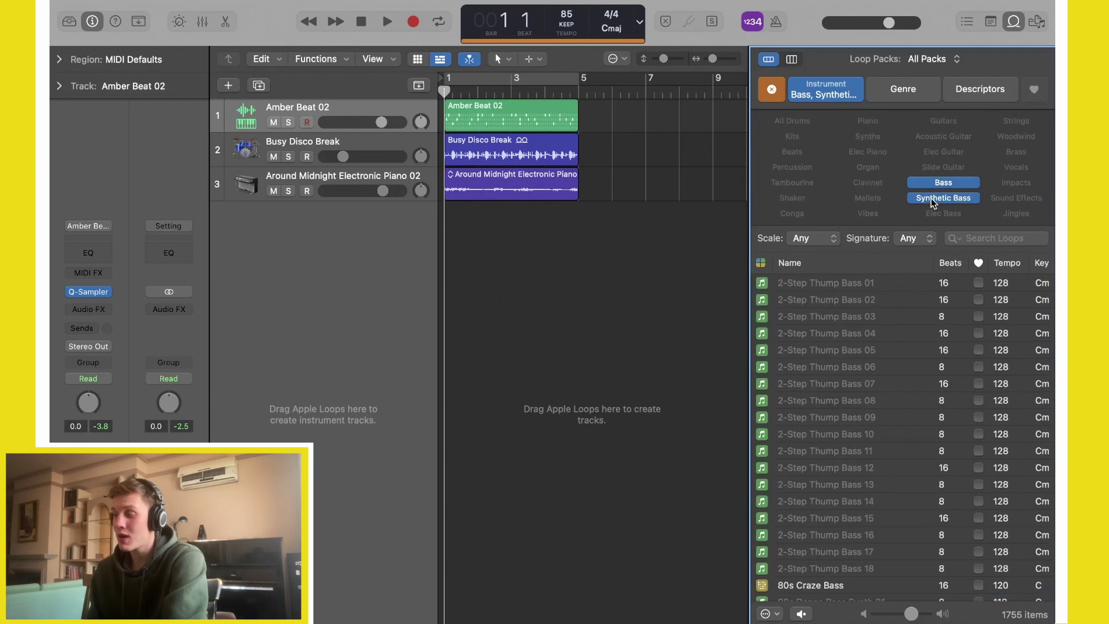
- Audition the Agile Funk Synth Bass 02 and Afloat Sub Bass loops
{"action": "scroll", "coordinate": [832, 404], "scroll_direction": "down", "scroll_amount": 10}
{"action": "left_click", "coordinate": [822, 431]}
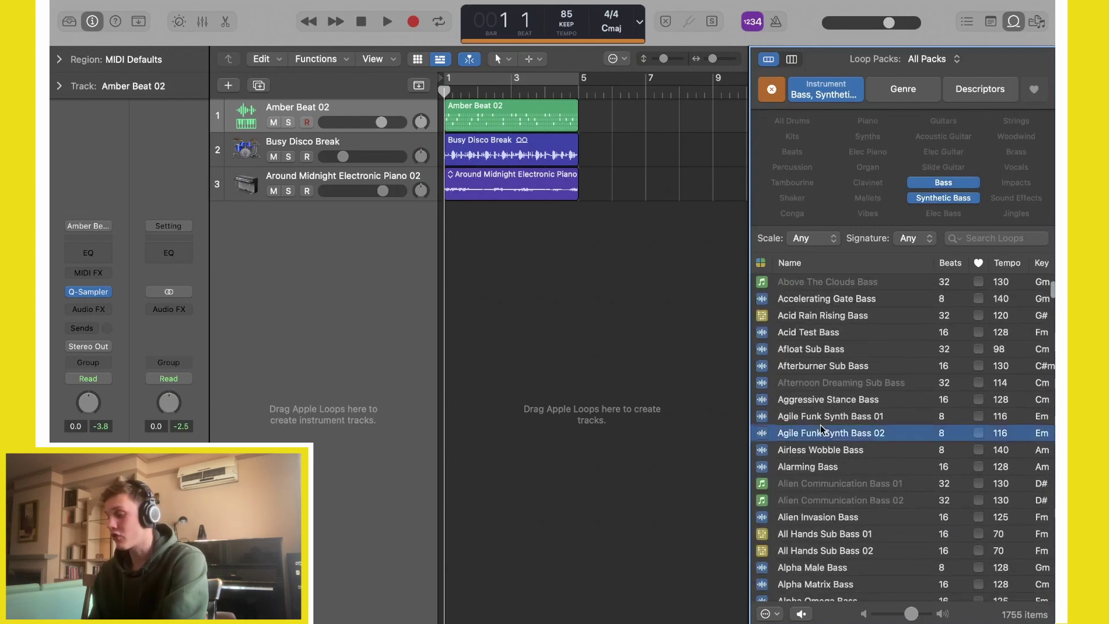
{"action": "left_click", "coordinate": [804, 350]}
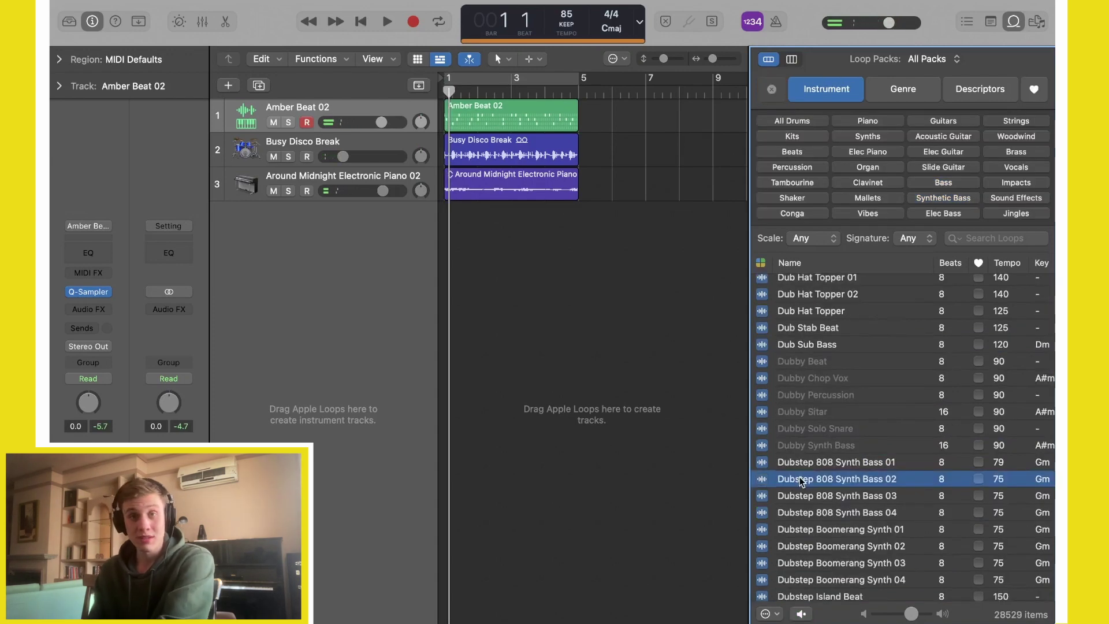
- Load the Dubstep 808 Synth Bass 02 loop into Quick Sampler on a new track and switch the sampler to Classic mode
{"action": "left_click_drag", "start_coordinate": [801, 481], "coordinate": [331, 257]}
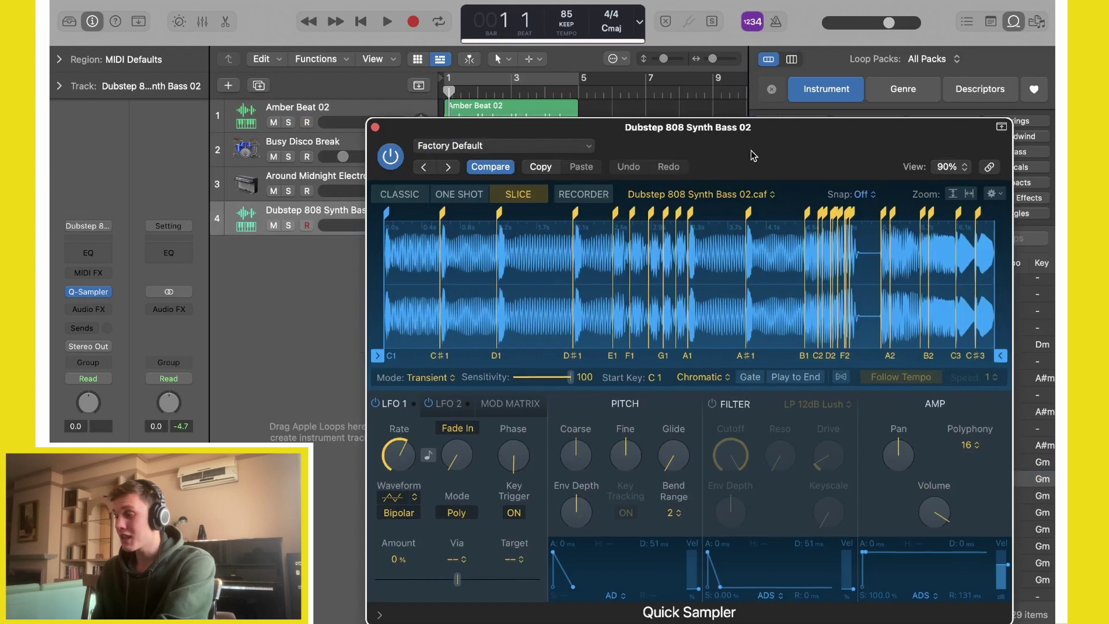
{"action": "left_click_drag", "start_coordinate": [752, 155], "coordinate": [720, 110]}
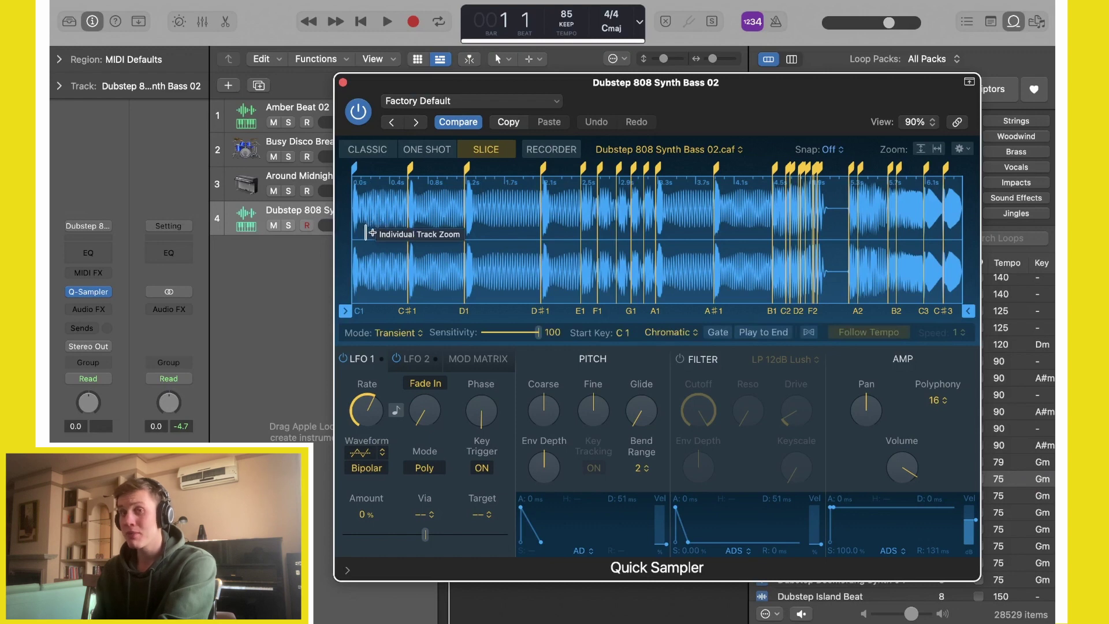
{"action": "left_click_drag", "start_coordinate": [705, 103], "coordinate": [705, 84]}
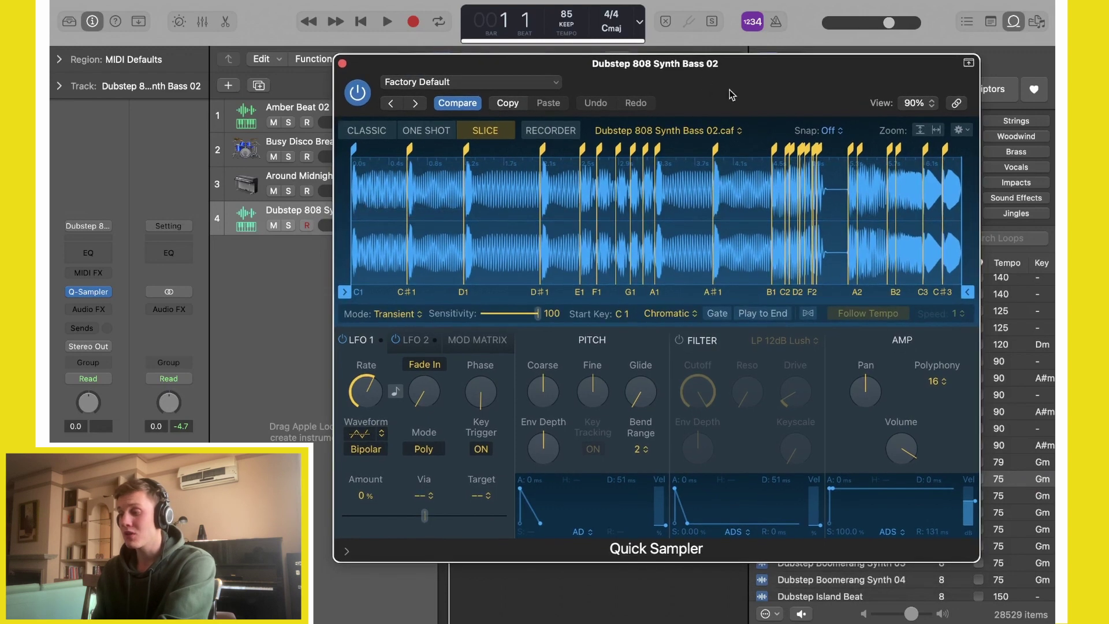
{"action": "left_click", "coordinate": [367, 131]}
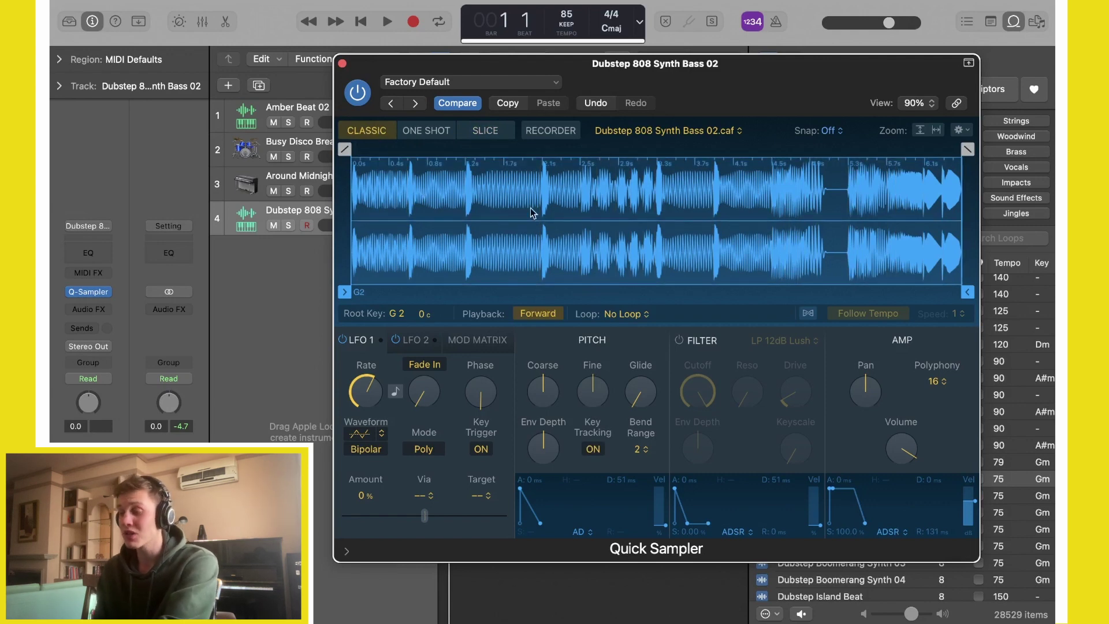
- Trim the bass sample to its first hit, from 0 s to 0.602 s
{"action": "left_click_drag", "start_coordinate": [345, 293], "coordinate": [411, 298]}
{"action": "left_click_drag", "start_coordinate": [962, 271], "coordinate": [466, 272]}
{"action": "left_click_drag", "start_coordinate": [403, 292], "coordinate": [324, 292]}
{"action": "left_click_drag", "start_coordinate": [468, 292], "coordinate": [415, 293]}
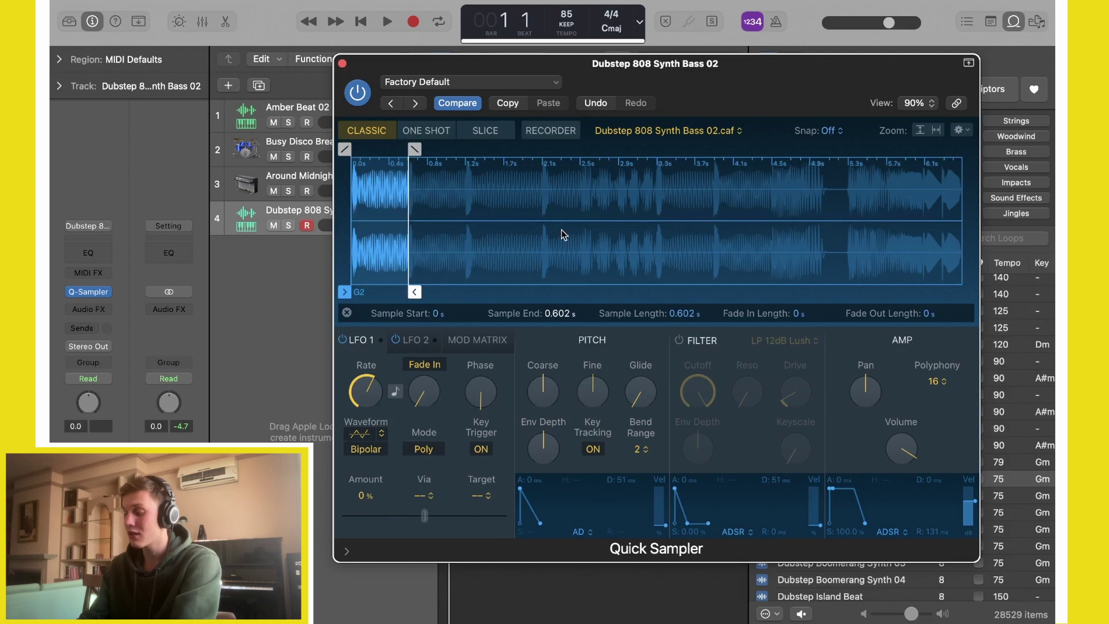
- Show the Musical Typing keyboard, place it clear of the sample's waveform, and test the trimmed bass on the lowest C
{"action": "key", "text": "super+k"}
{"action": "left_click", "coordinate": [538, 262]}
{"action": "left_click", "coordinate": [544, 262]}
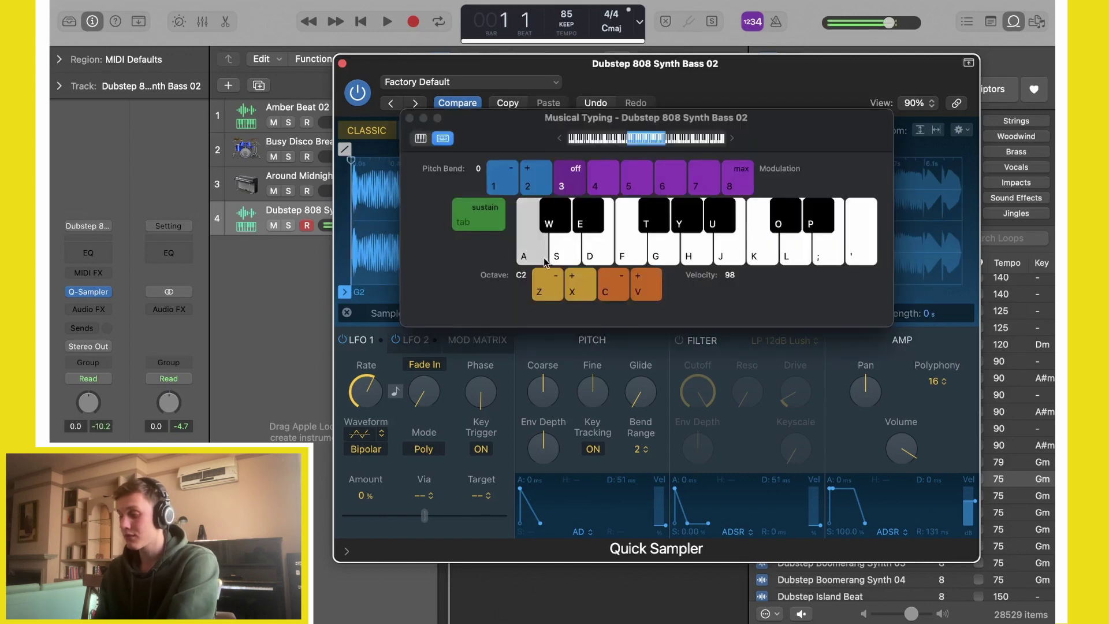
{"action": "left_click_drag", "start_coordinate": [699, 118], "coordinate": [751, 259]}
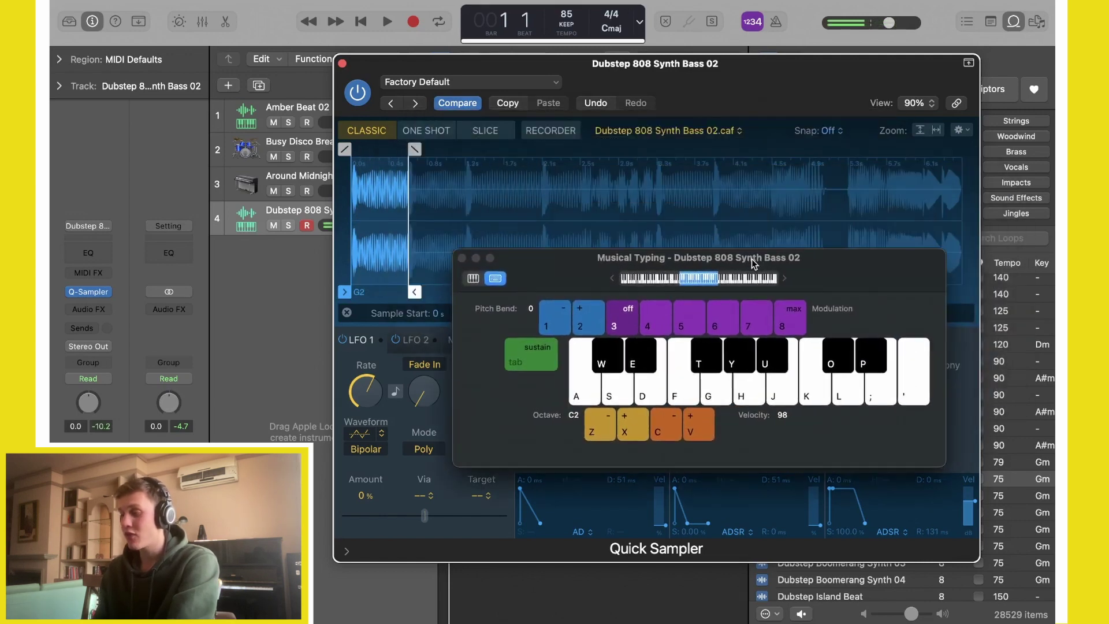
{"action": "left_click", "coordinate": [575, 389]}
{"action": "left_click", "coordinate": [576, 388]}
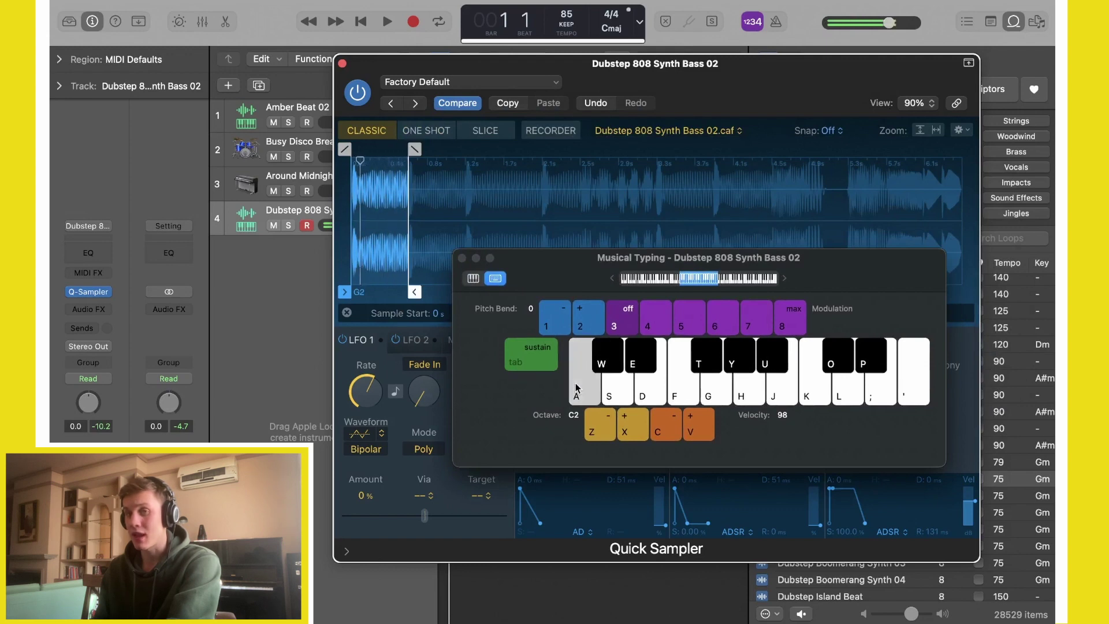
- Play the C, D and E notes in alternation to audition the trimmed bass sample at different pitches
{"action": "left_click", "coordinate": [576, 389]}
{"action": "left_click", "coordinate": [604, 391]}
{"action": "left_click", "coordinate": [591, 391]}
{"action": "left_click", "coordinate": [615, 392]}
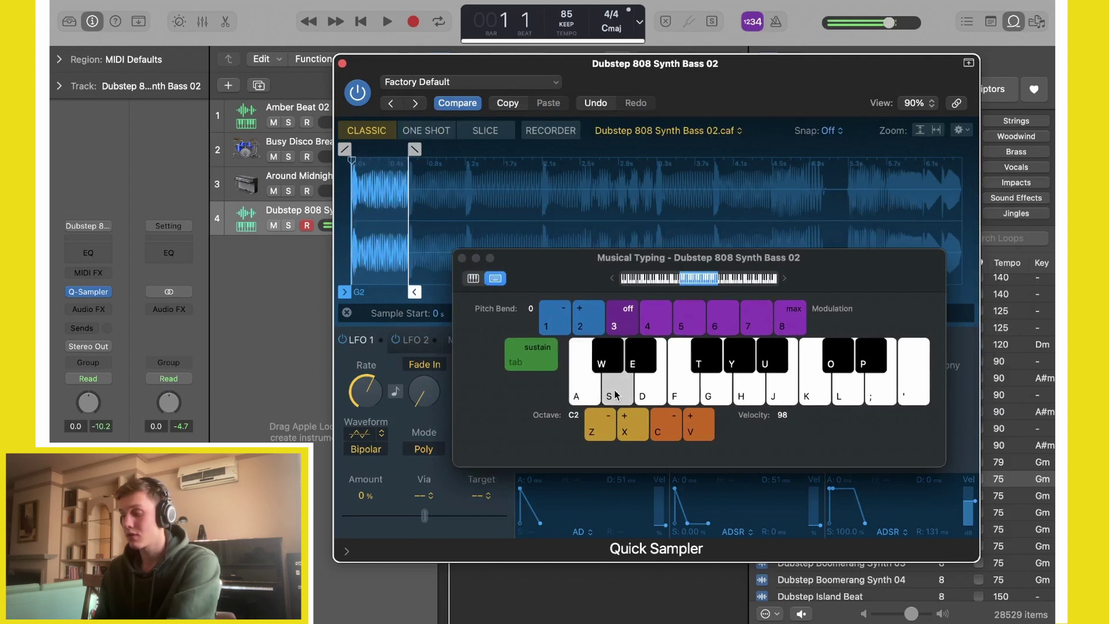
{"action": "left_click", "coordinate": [651, 394]}
{"action": "left_click", "coordinate": [629, 389]}
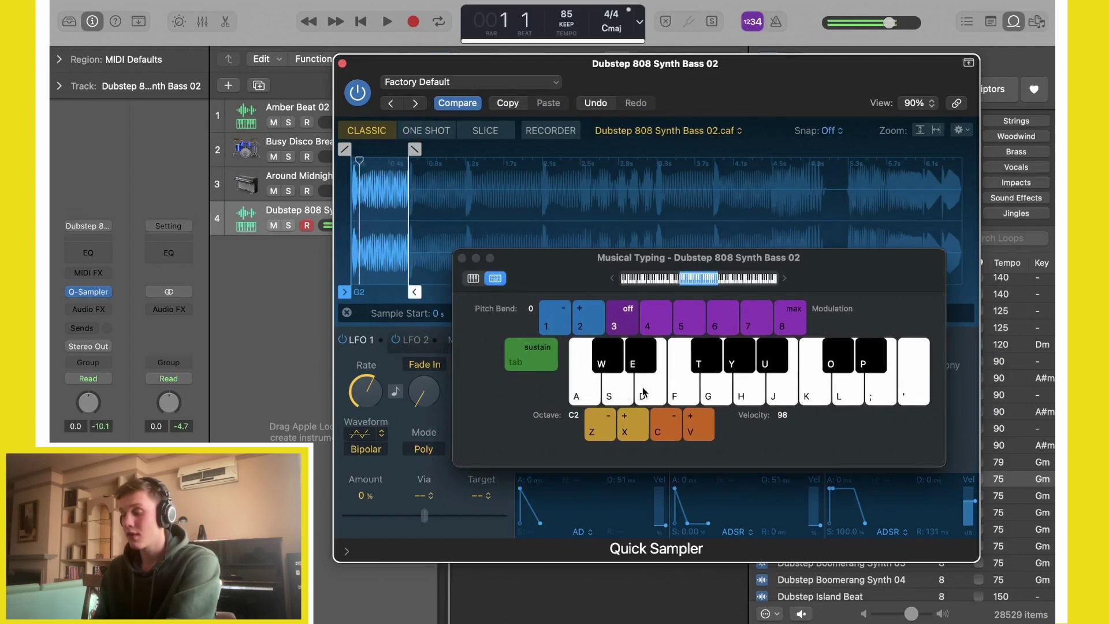
{"action": "left_click", "coordinate": [590, 393]}
{"action": "left_click", "coordinate": [618, 394]}
{"action": "left_click", "coordinate": [646, 394]}
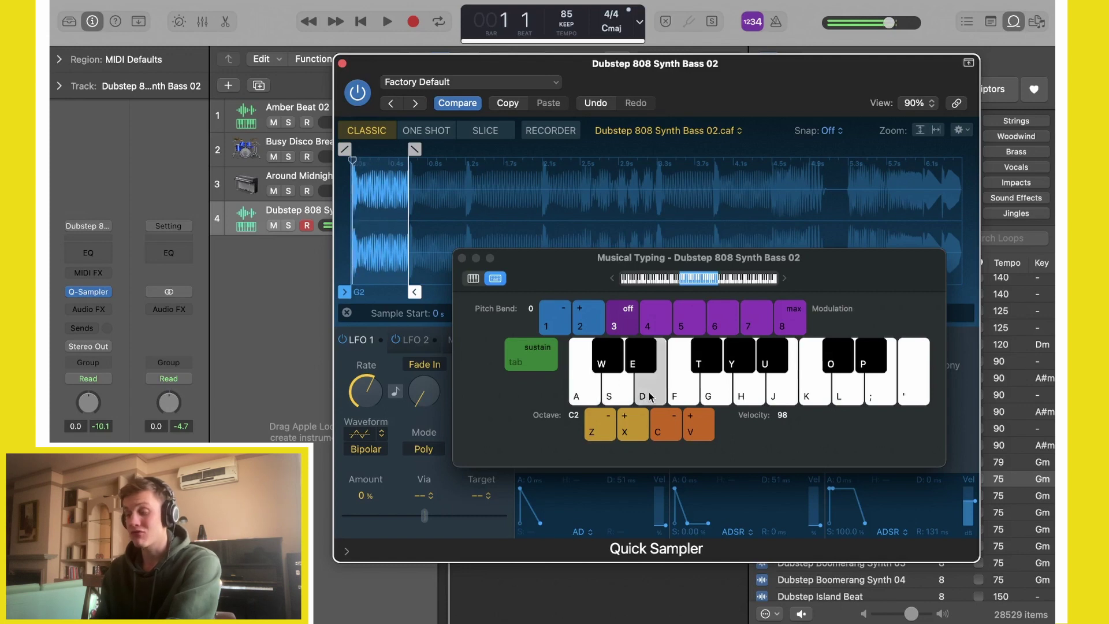
{"action": "left_click", "coordinate": [626, 394]}
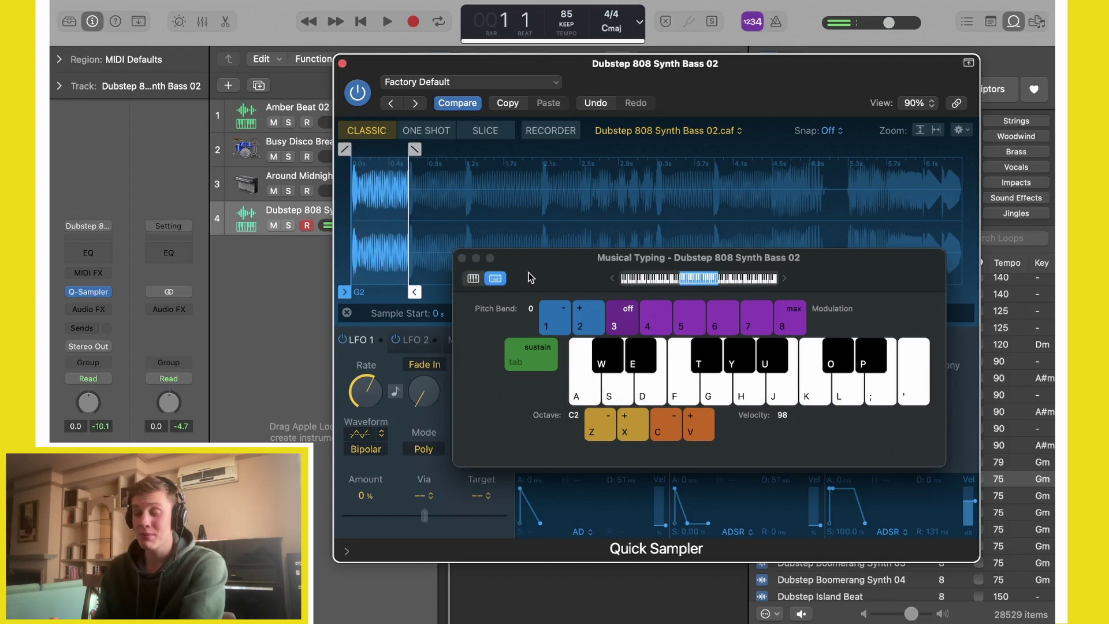
- Move the Musical Typing keyboard out of the way and set the bass sample's loop mode to Reverse
{"action": "left_click_drag", "start_coordinate": [537, 272], "coordinate": [487, 370]}
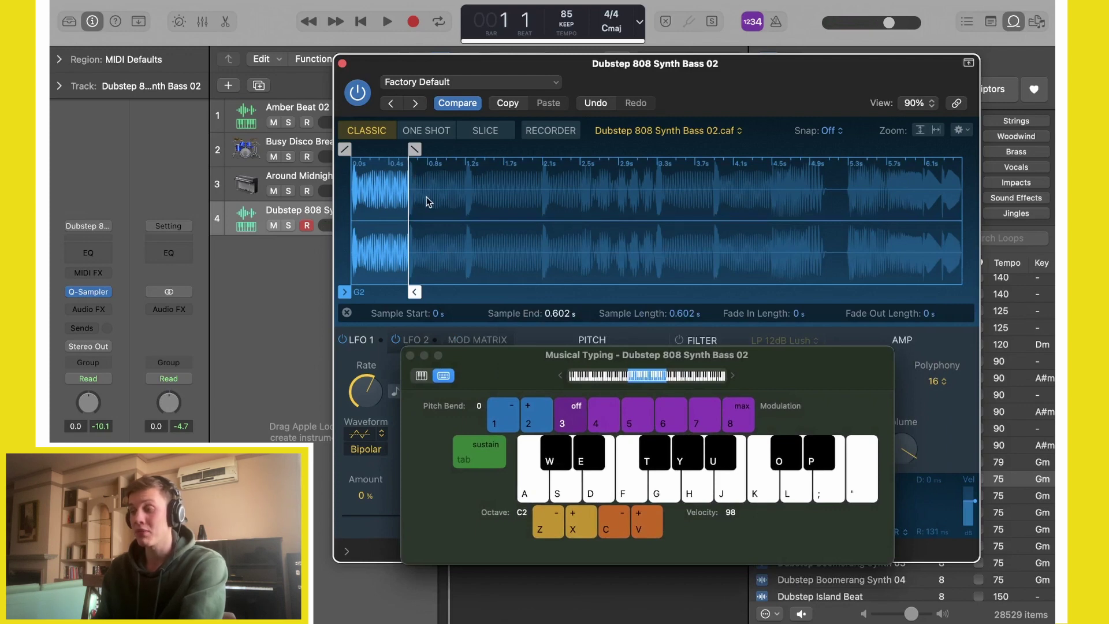
{"action": "left_click_drag", "start_coordinate": [769, 362], "coordinate": [771, 435]}
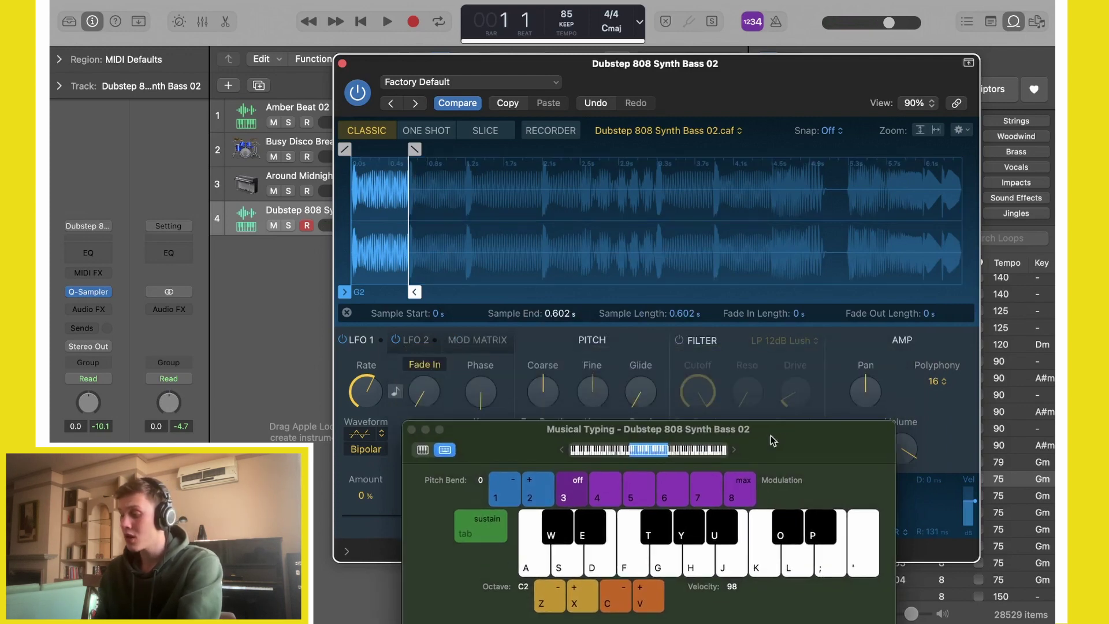
{"action": "left_click", "coordinate": [591, 315]}
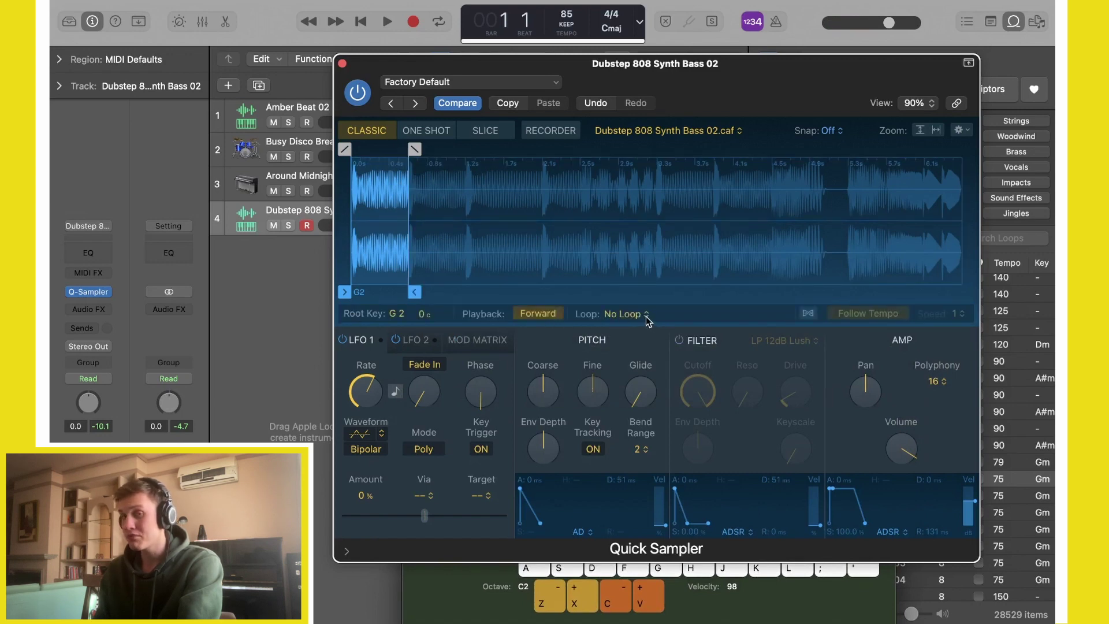
{"action": "left_click", "coordinate": [646, 316]}
{"action": "left_click", "coordinate": [598, 333]}
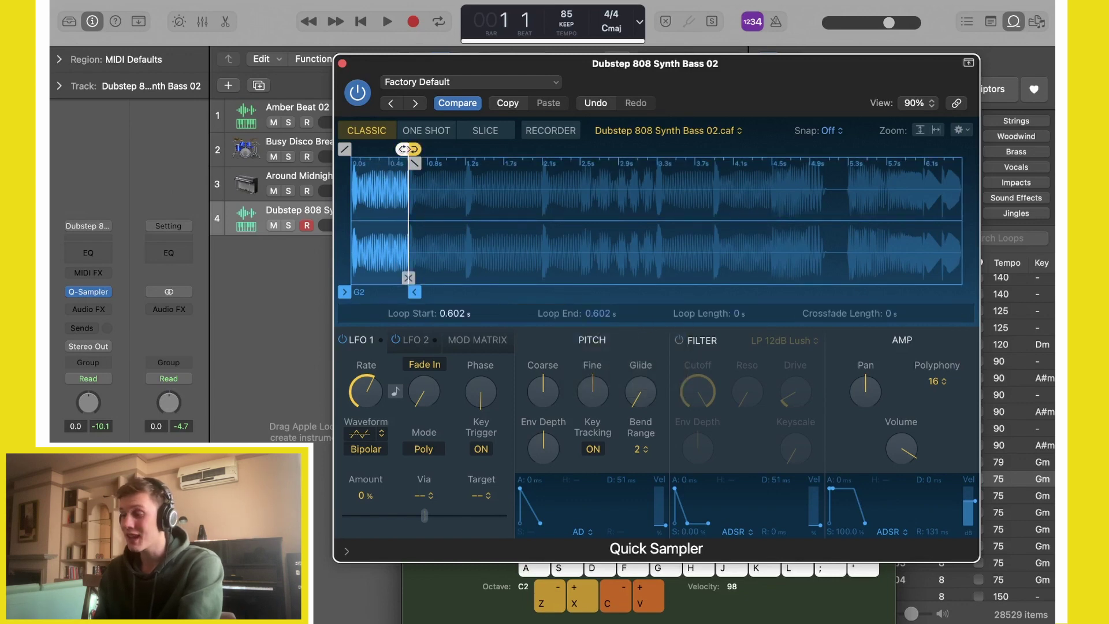
- Place the loop range inside the trimmed sample, ending at 0.532 s, and play a note to test it
{"action": "mouse_move", "coordinate": [403, 149]}
{"action": "left_mouse_down"}
{"action": "mouse_move", "coordinate": [361, 149]}
{"action": "mouse_move", "coordinate": [409, 149]}
{"action": "left_mouse_up"}
{"action": "key", "text": "super+k"}
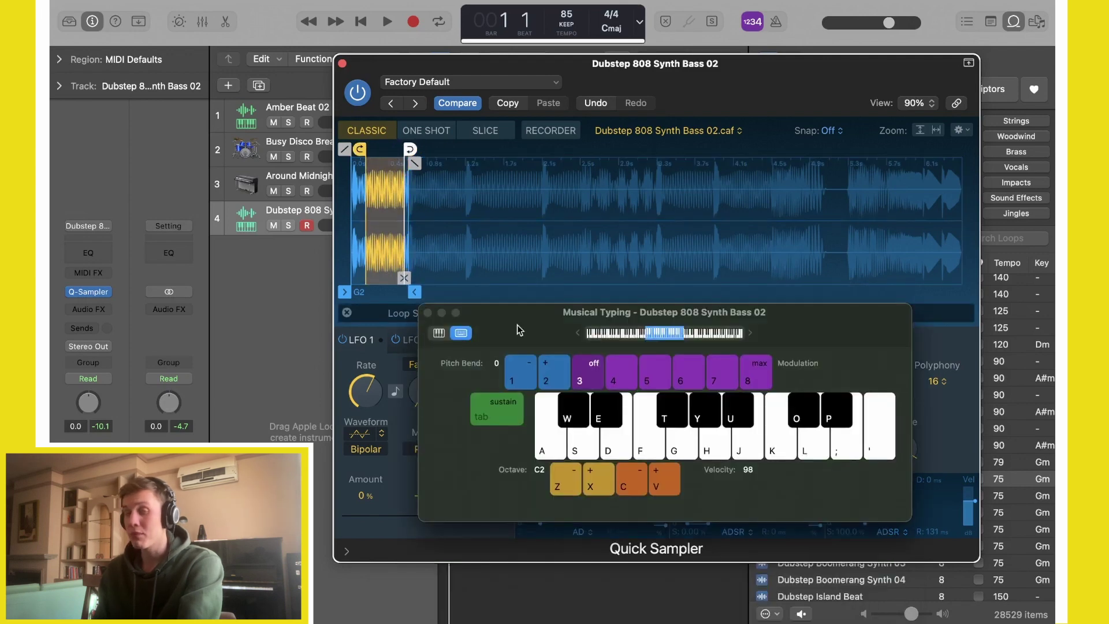
{"action": "left_click", "coordinate": [559, 456]}
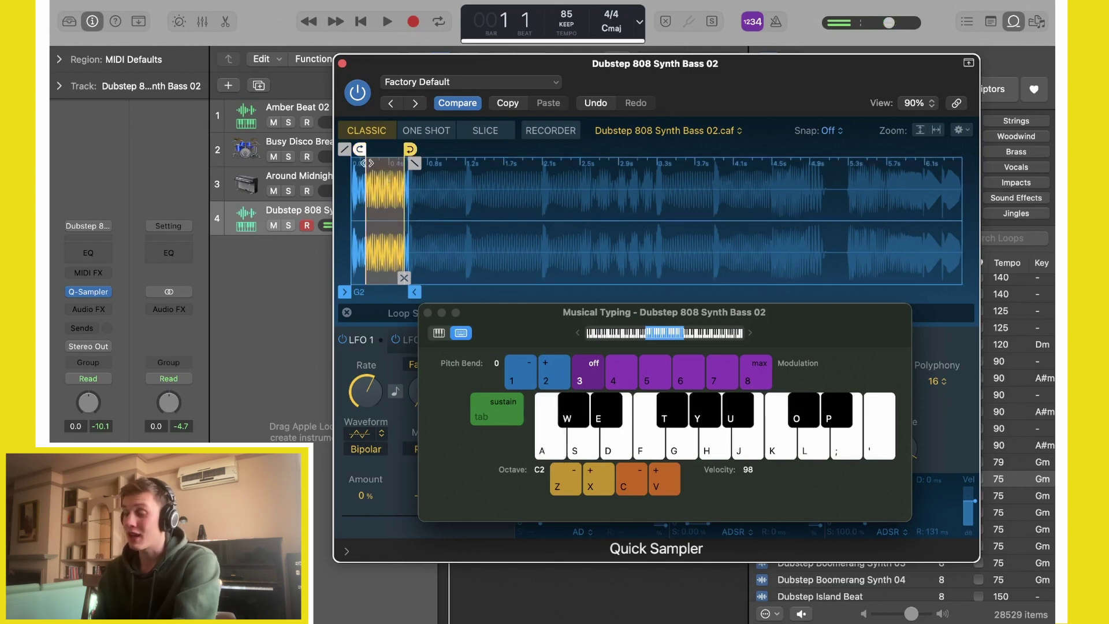
- Move the loop start to 0.216 s and play sustained notes to test the shorter loop
{"action": "key", "text": "super+k"}
{"action": "left_click_drag", "start_coordinate": [361, 150], "coordinate": [408, 149]}
{"action": "left_click_drag", "start_coordinate": [771, 91], "coordinate": [597, 46]}
{"action": "key", "text": "super+k"}
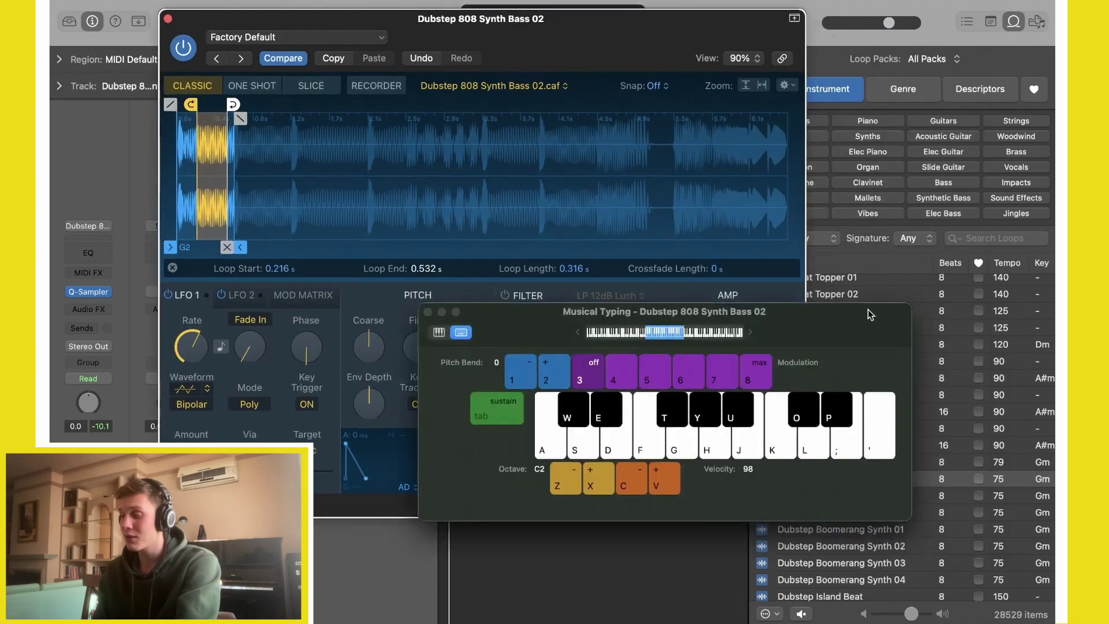
{"action": "left_click", "coordinate": [689, 380]}
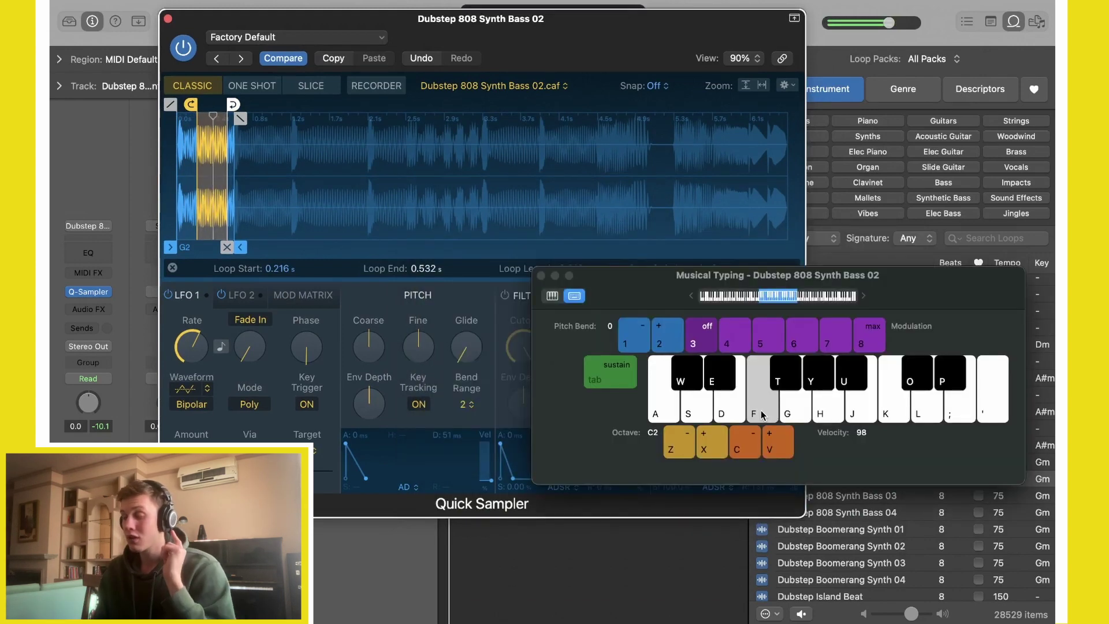
{"action": "left_click_drag", "start_coordinate": [761, 414], "coordinate": [762, 414]}
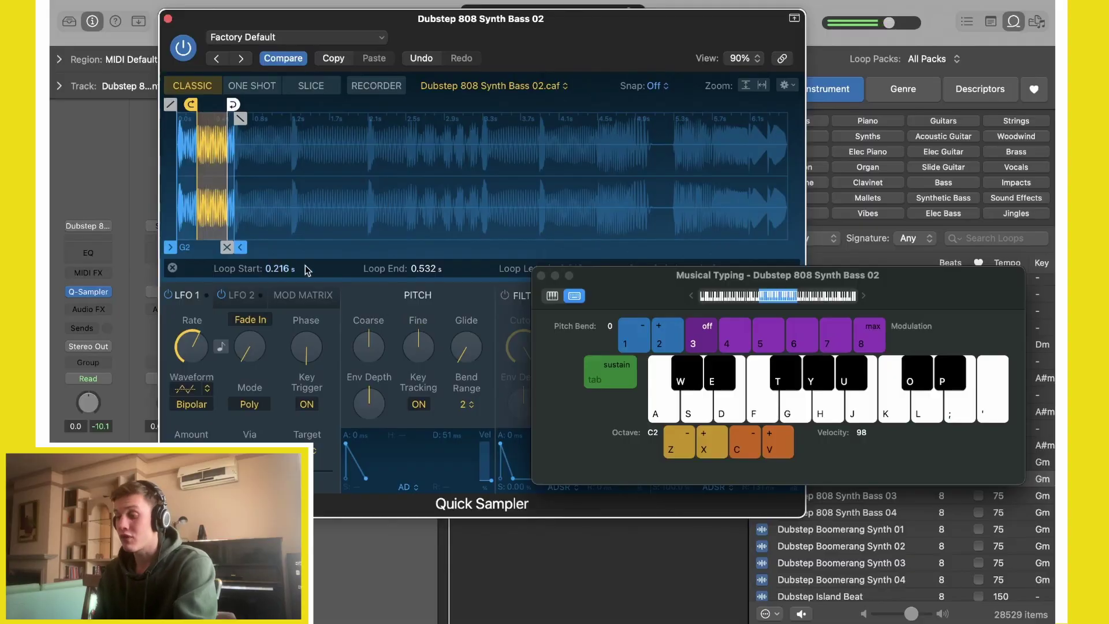
- Move the sample range to the third hit, 1.206 s to 1.973 s, fit a loop ending at 1.93 s inside it, and test it
{"action": "left_click_drag", "start_coordinate": [240, 250], "coordinate": [375, 257]}
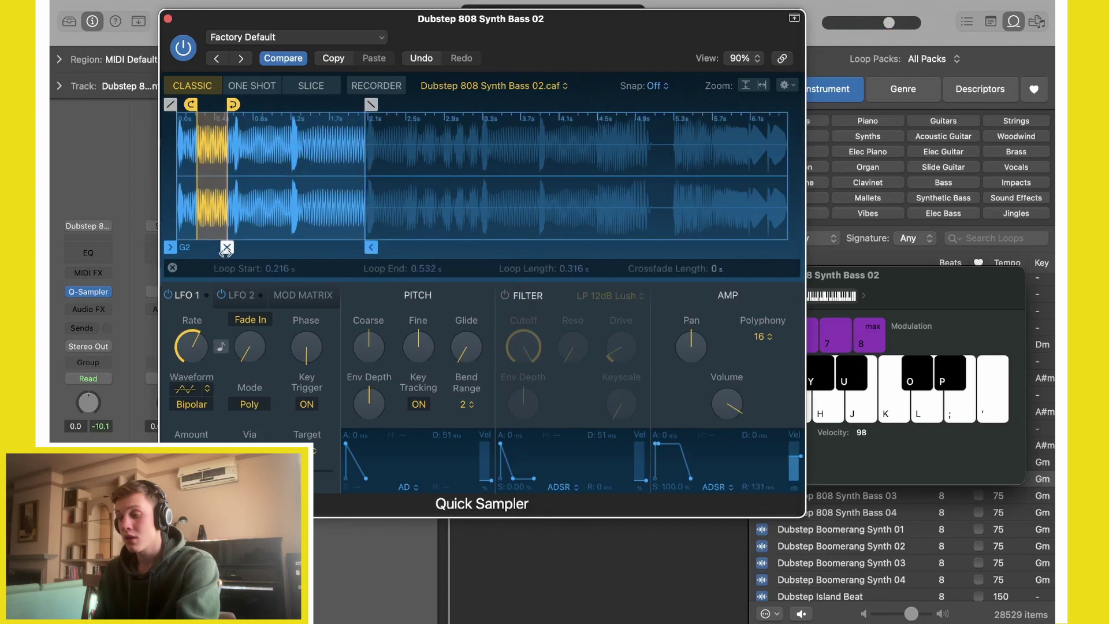
{"action": "left_click_drag", "start_coordinate": [230, 120], "coordinate": [364, 119]}
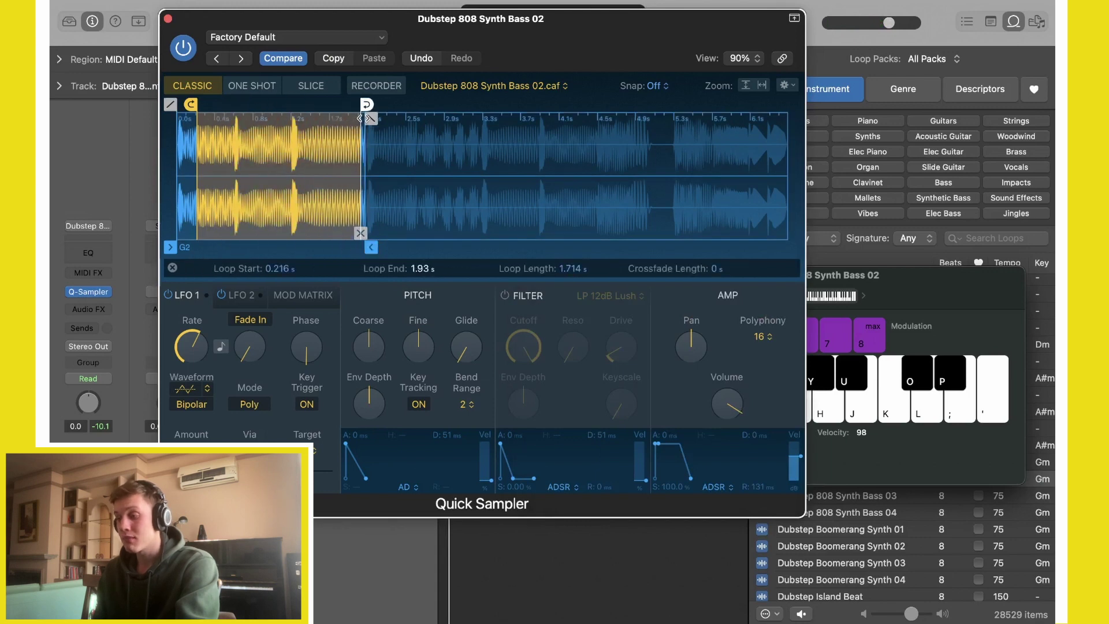
{"action": "left_click_drag", "start_coordinate": [191, 105], "coordinate": [293, 105]}
{"action": "left_click", "coordinate": [833, 411]}
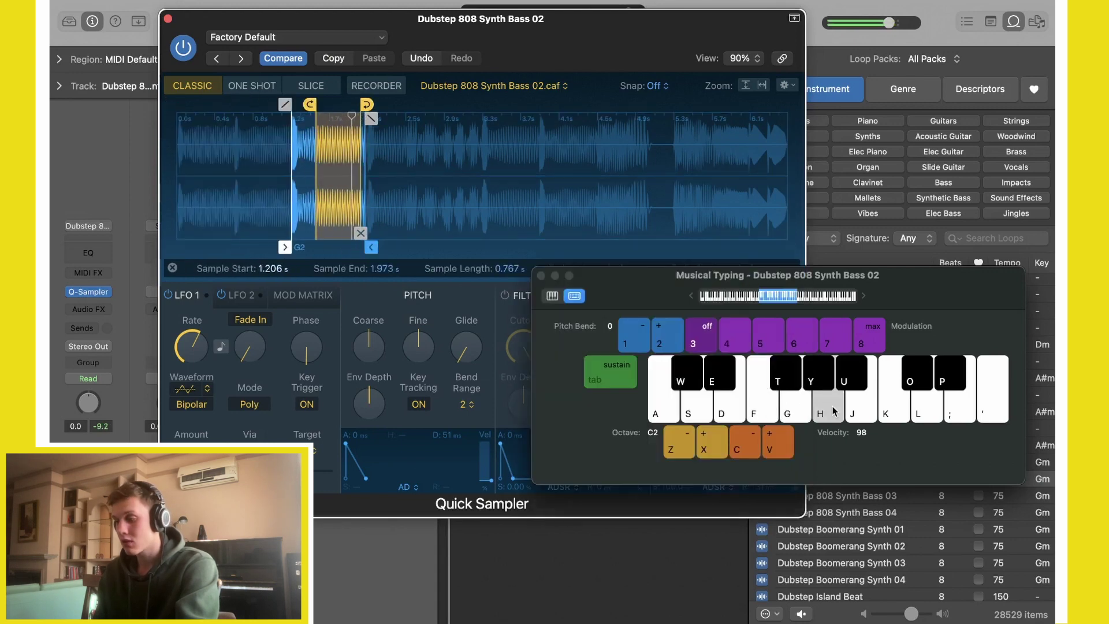
{"action": "left_click", "coordinate": [420, 252]}
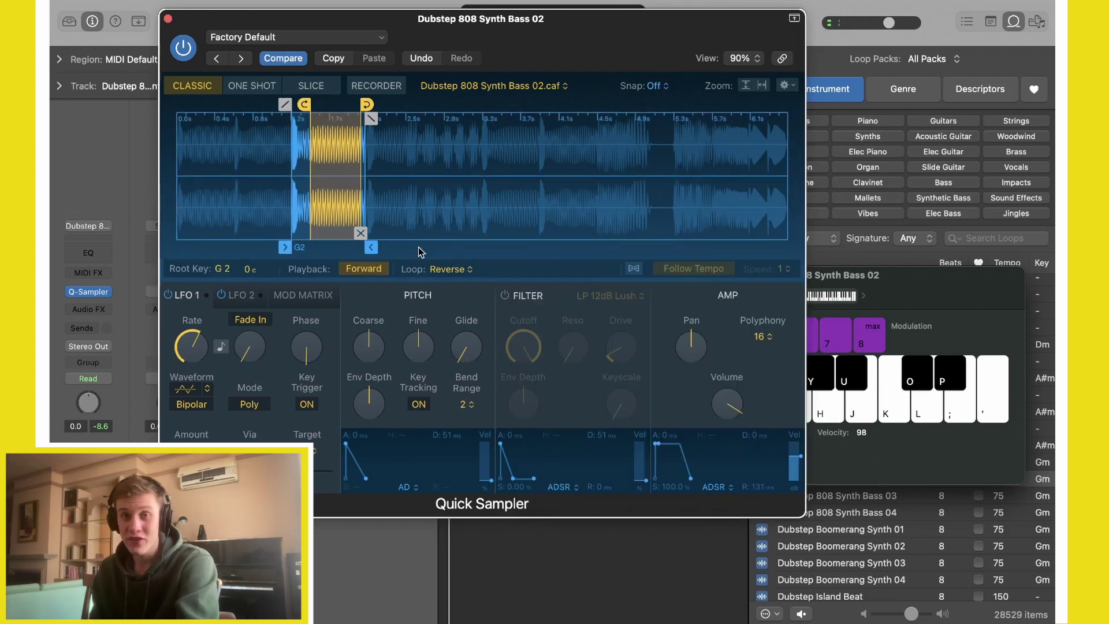
- Set the bass sample's loop mode to Alternate and put away the sampler and Musical Typing windows
{"action": "left_click", "coordinate": [470, 270]}
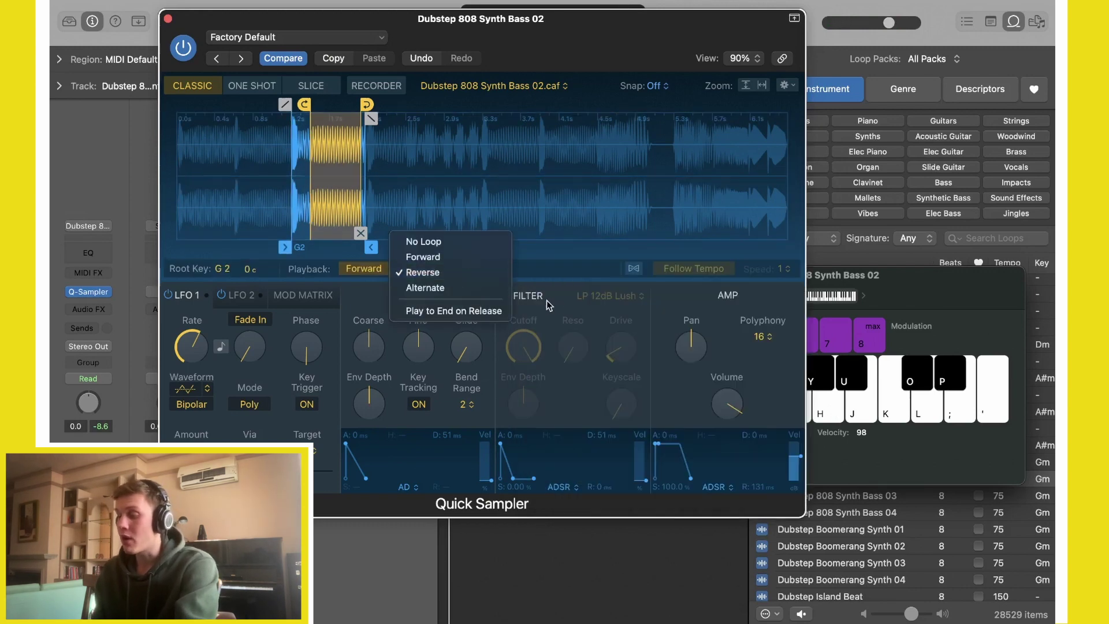
{"action": "left_click", "coordinate": [447, 289]}
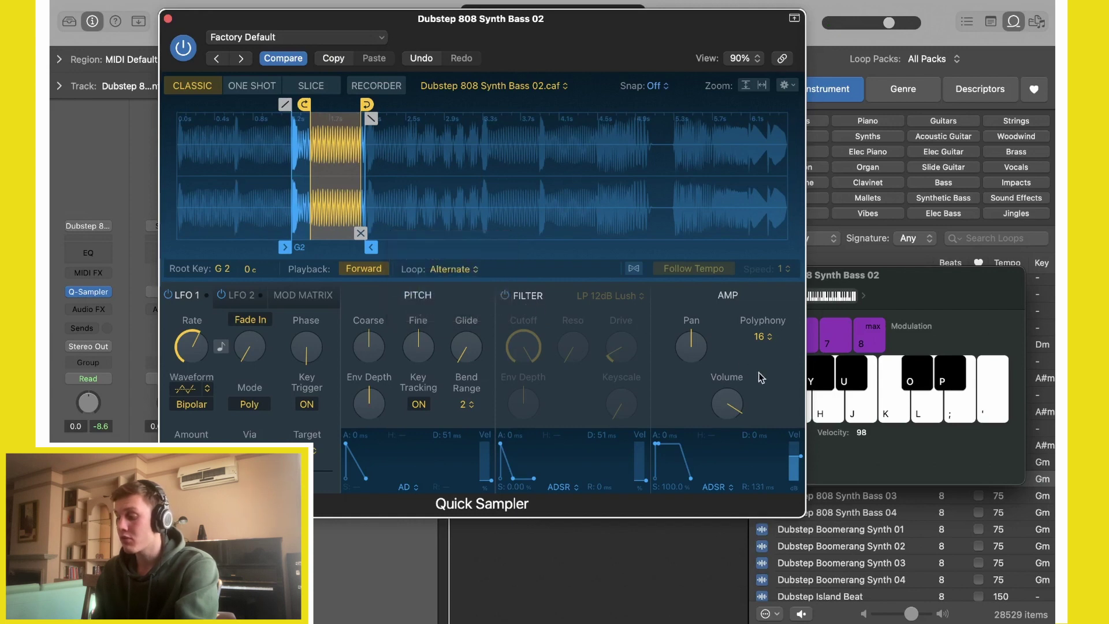
{"action": "key", "text": "super+k"}
{"action": "key", "text": "h"}
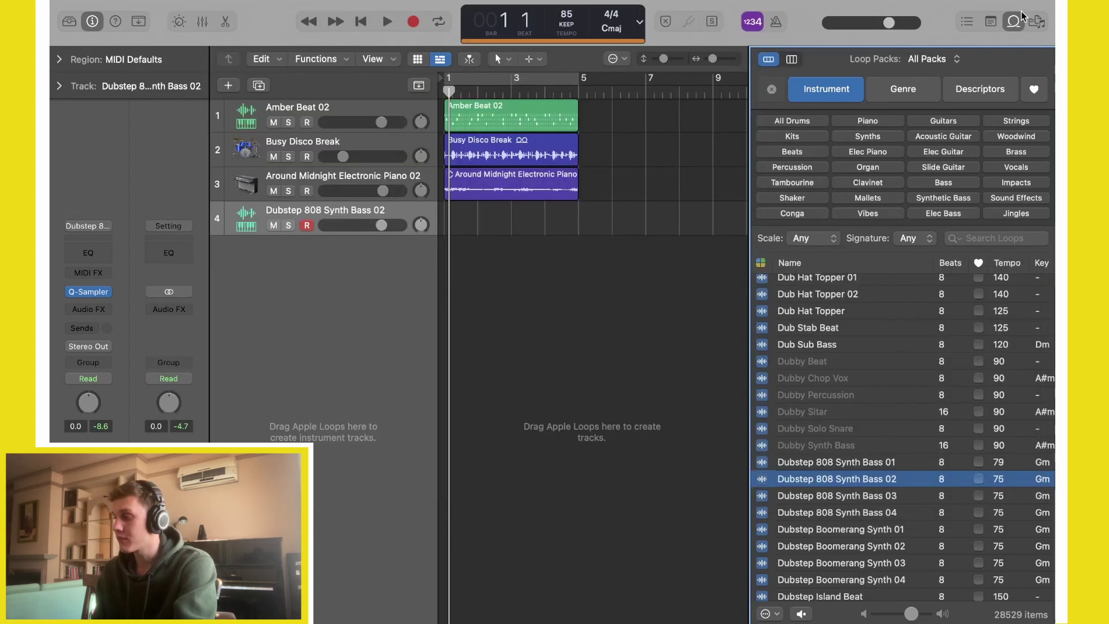
- Hide the loop browser and create a pattern region at bar 1 on the Dubstep 808 Synth Bass 02 track
{"action": "left_click", "coordinate": [1014, 27]}
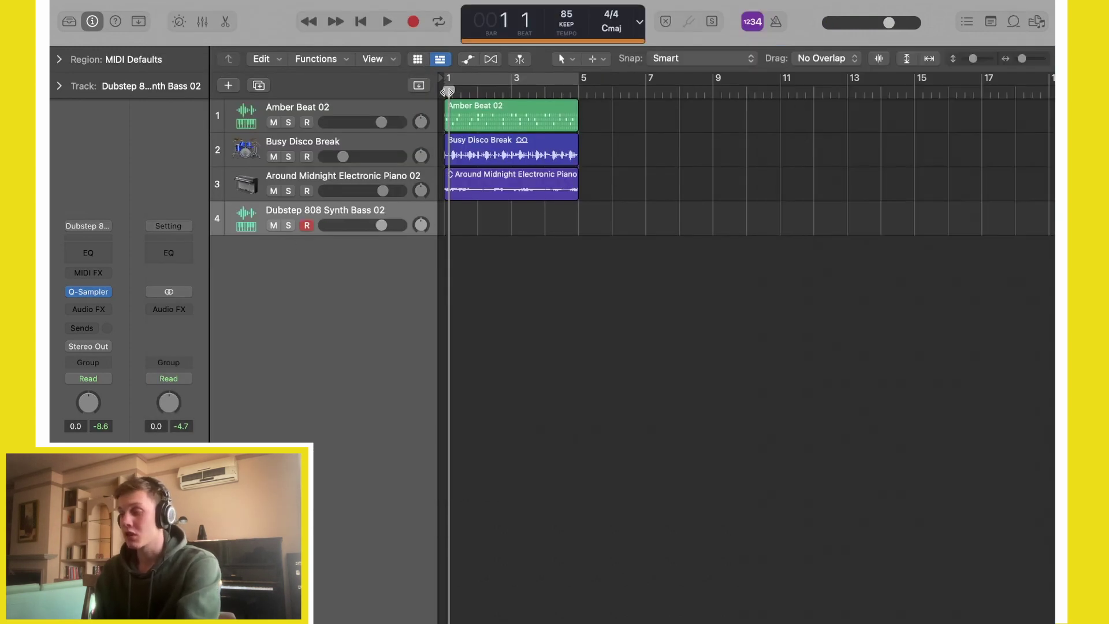
{"action": "key", "text": "space"}
{"action": "right_click", "coordinate": [456, 225]}
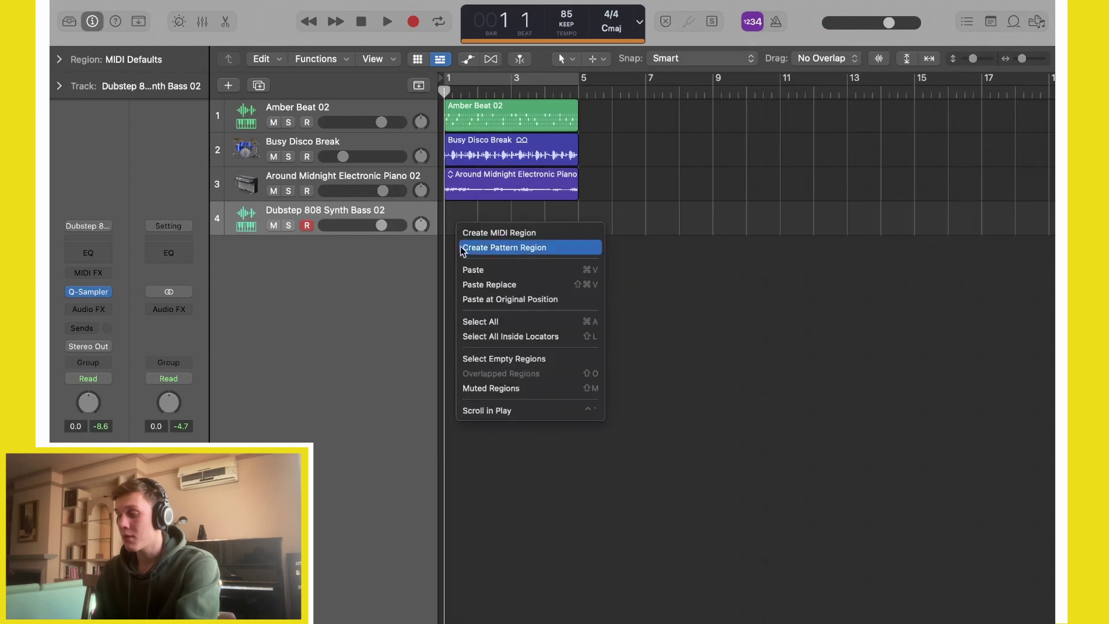
{"action": "left_click", "coordinate": [463, 247]}
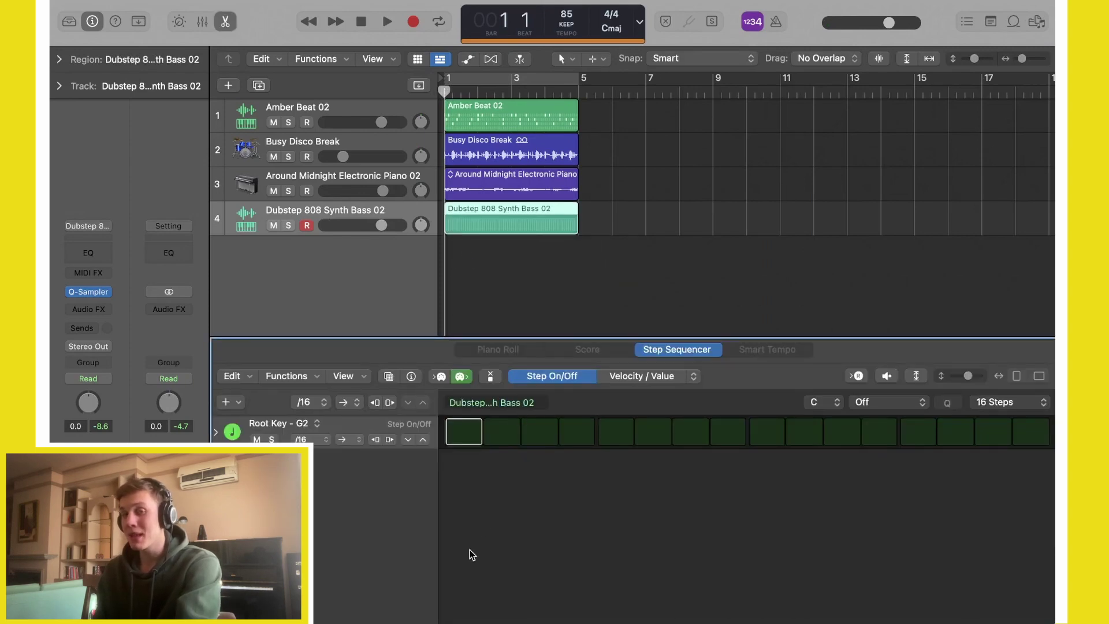
{"action": "left_click", "coordinate": [463, 430]}
{"action": "left_click", "coordinate": [540, 431]}
{"action": "left_click", "coordinate": [627, 433]}
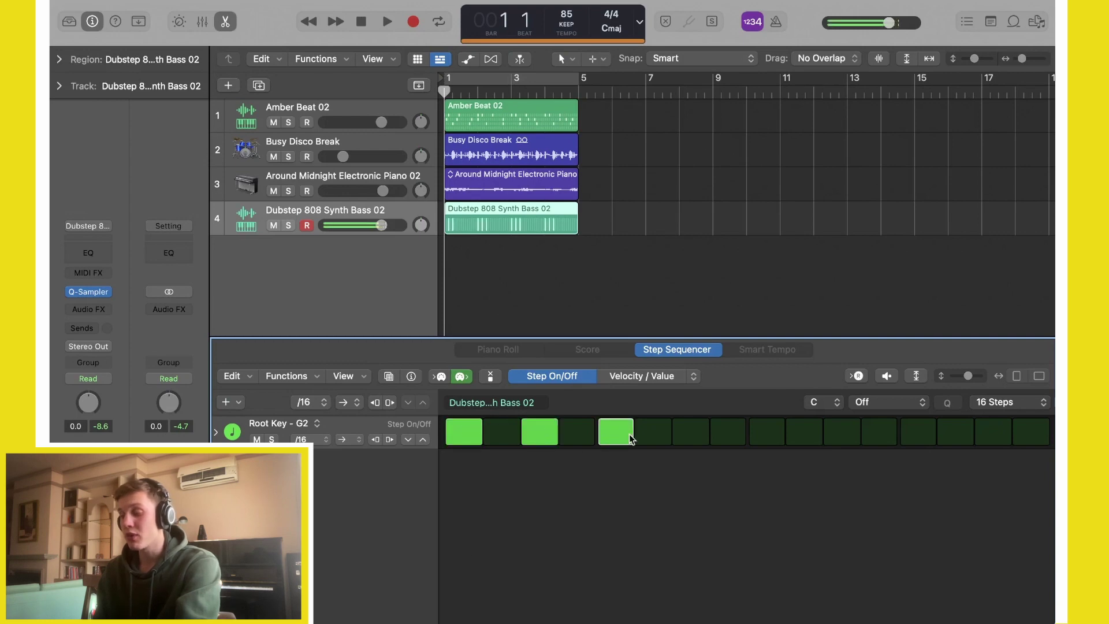
{"action": "left_click_drag", "start_coordinate": [609, 430], "coordinate": [459, 436]}
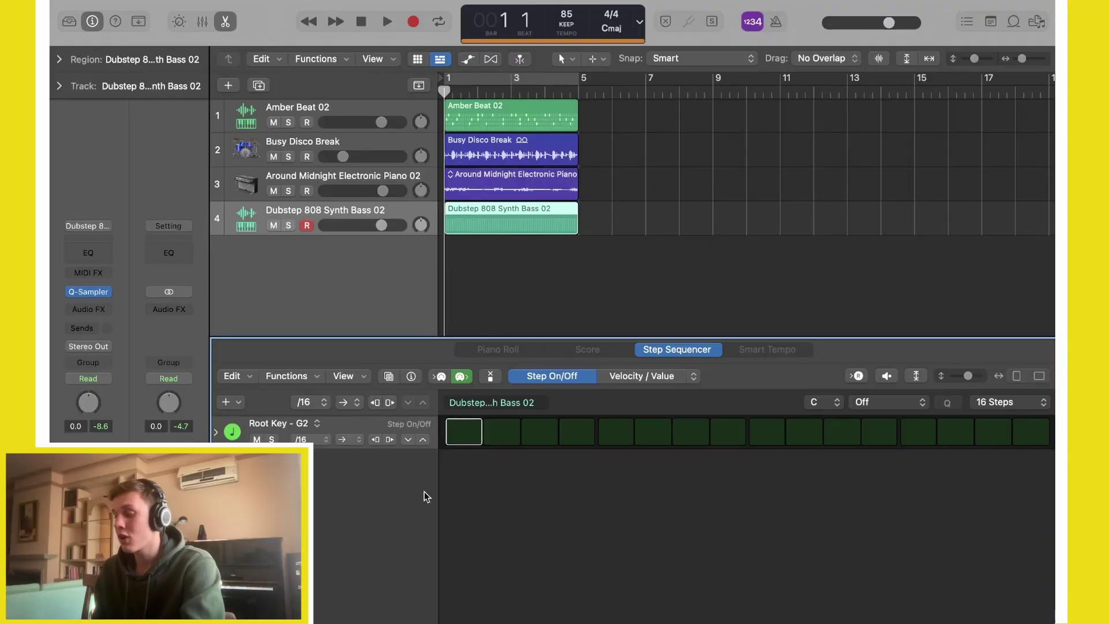
- Show the pattern browser in the Step Sequencer and point out its Templates category
{"action": "left_click", "coordinate": [389, 376]}
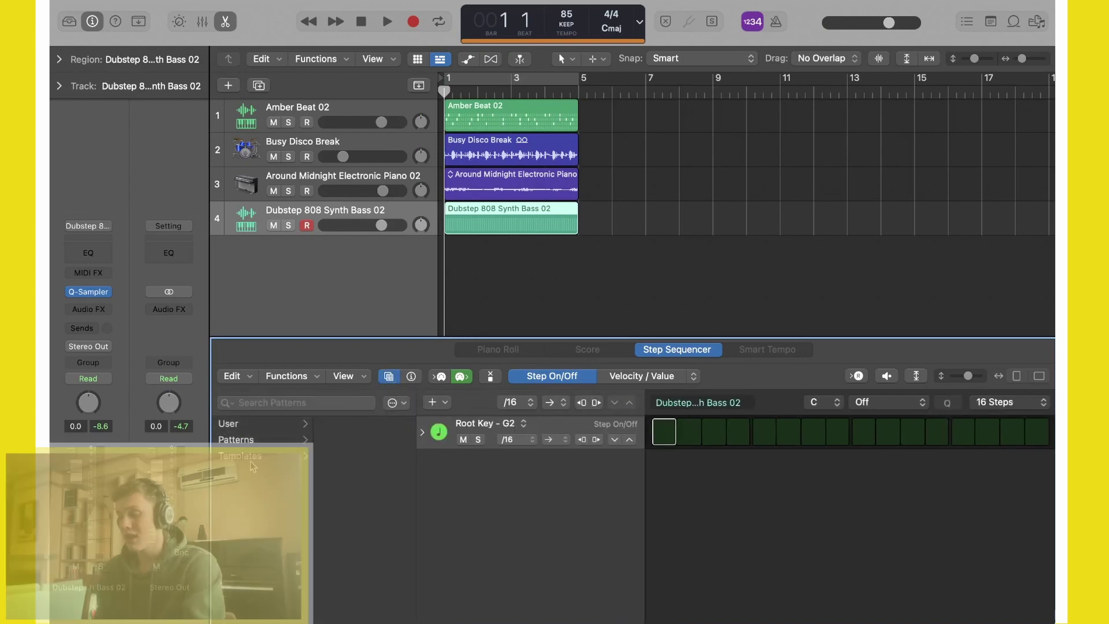
{"action": "mouse_move", "coordinate": [250, 460]}
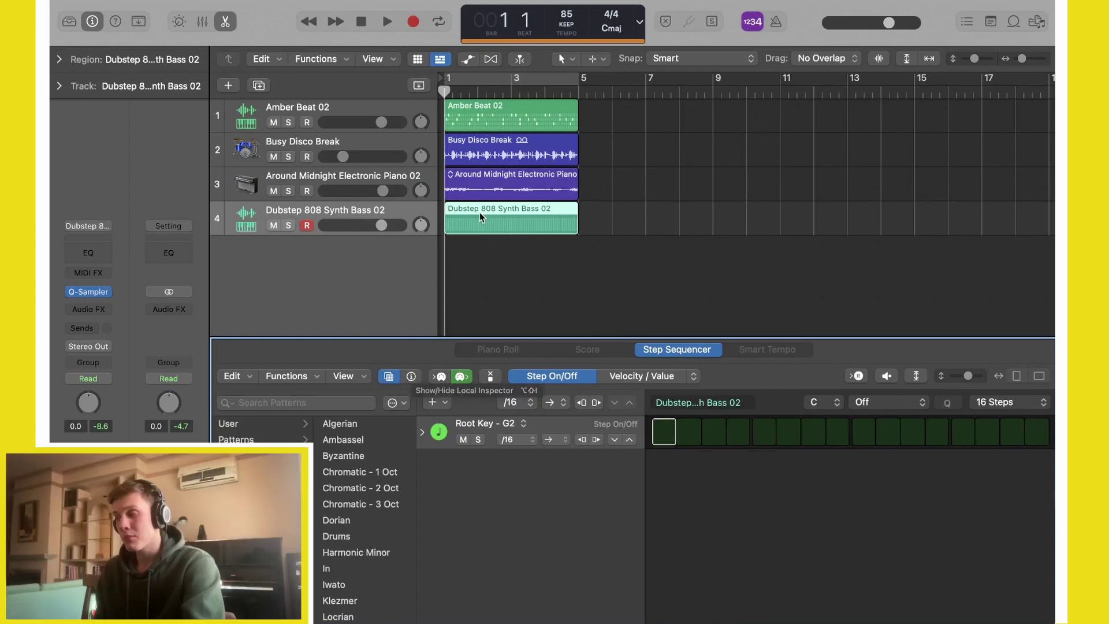
- Look up the key of the Around Midnight Electronic Piano 02 loop in the loop browser, and reselect the 808 bass track
{"action": "left_click", "coordinate": [1012, 23]}
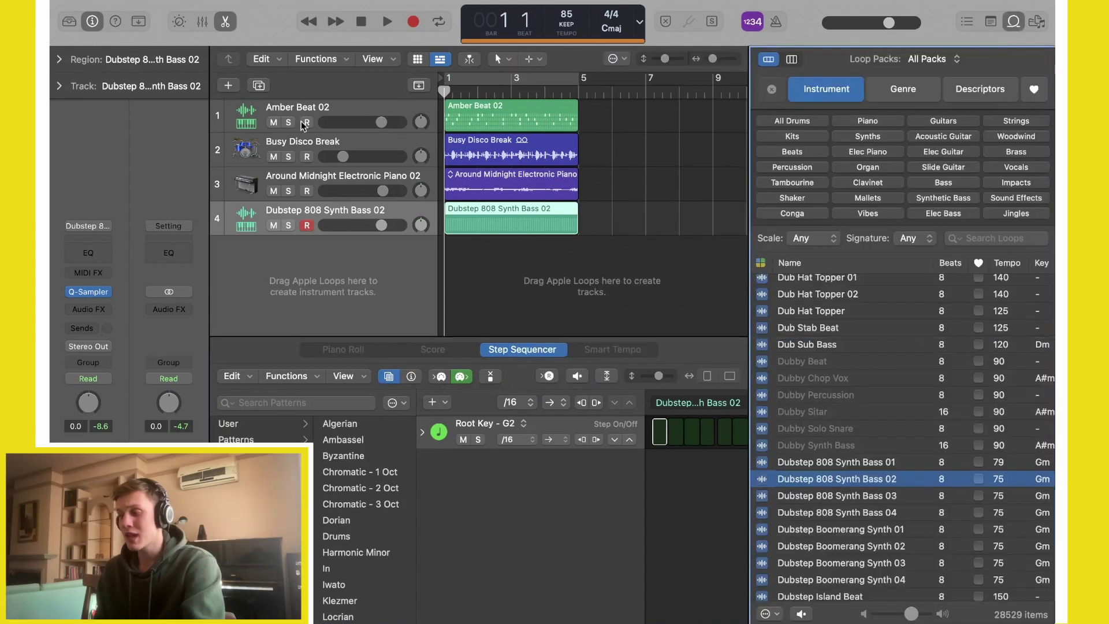
{"action": "left_click", "coordinate": [477, 191]}
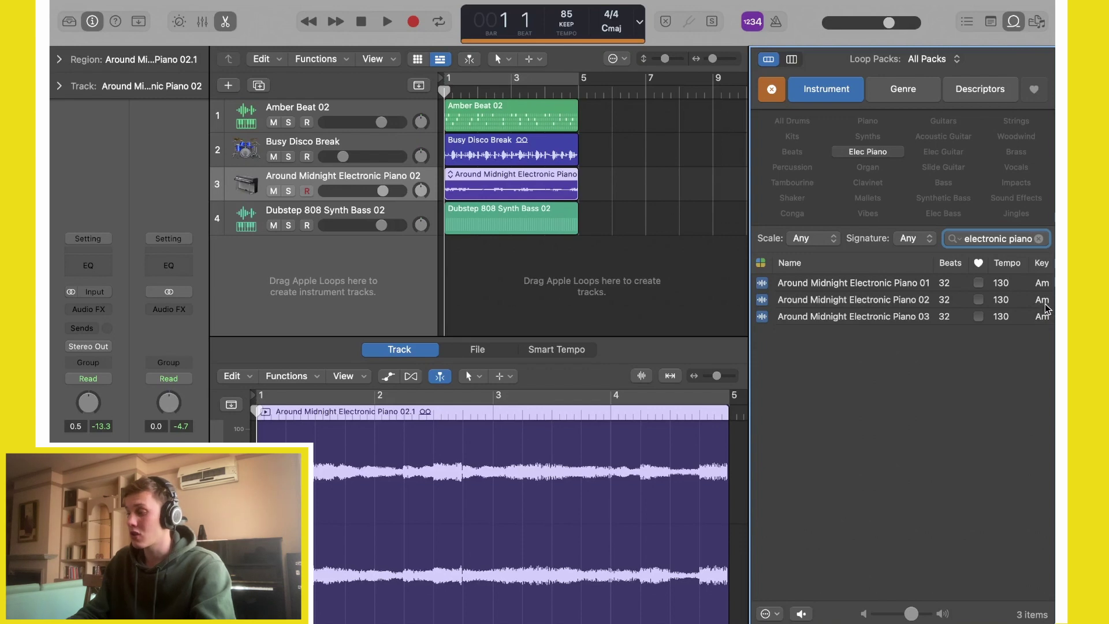
{"action": "left_click", "coordinate": [1015, 22]}
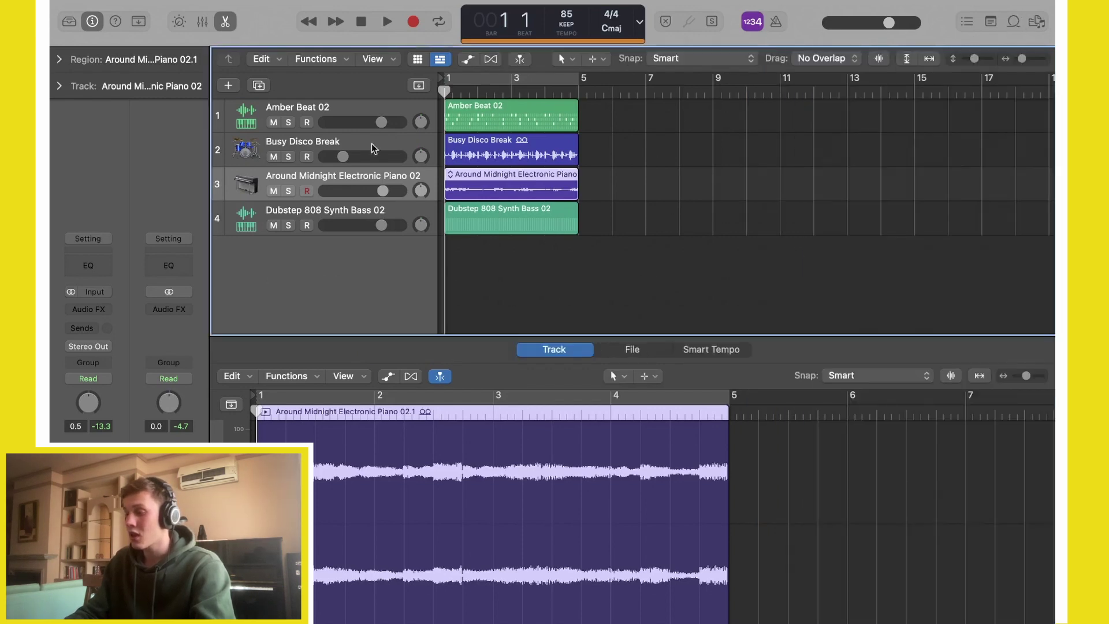
{"action": "left_click", "coordinate": [308, 219]}
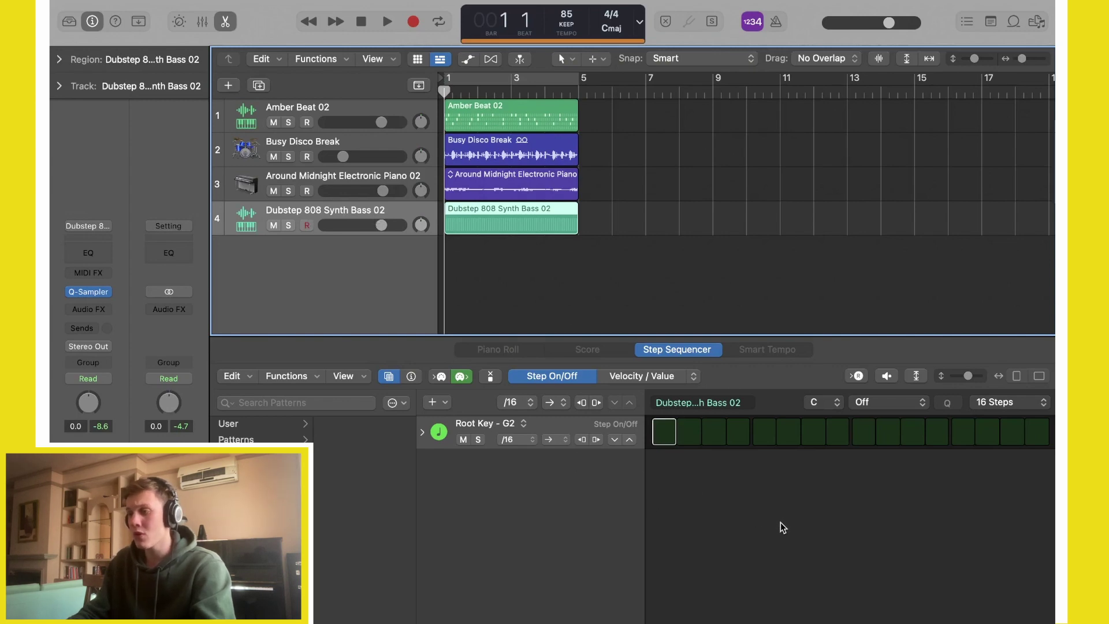
{"action": "left_click", "coordinate": [224, 27]}
{"action": "left_click", "coordinate": [224, 27]}
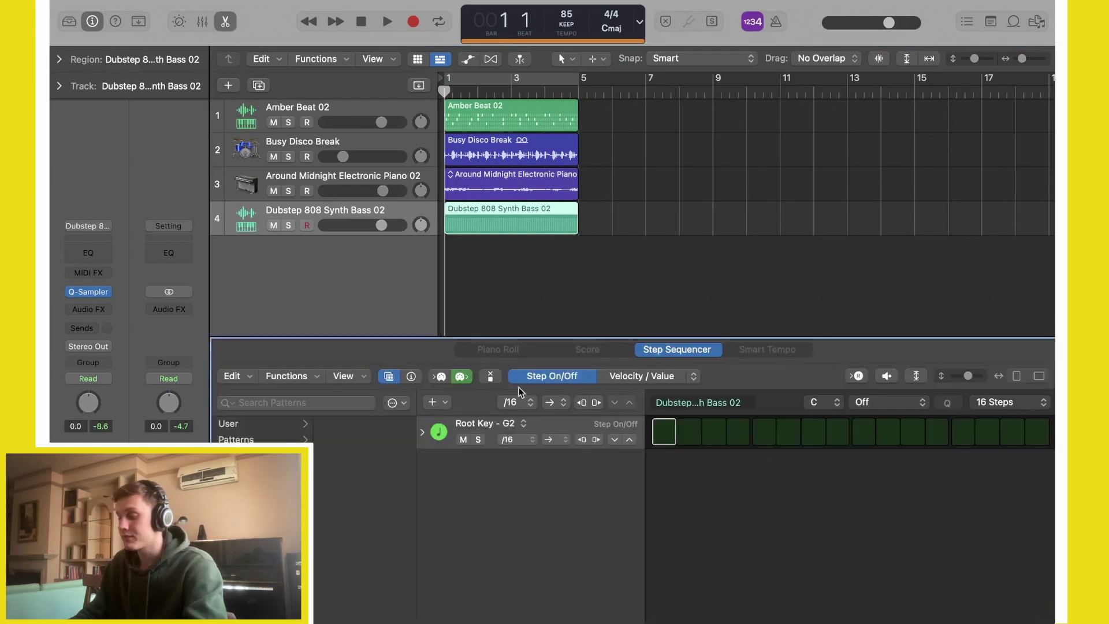
{"action": "key", "text": "e"}
{"action": "key", "text": "e"}
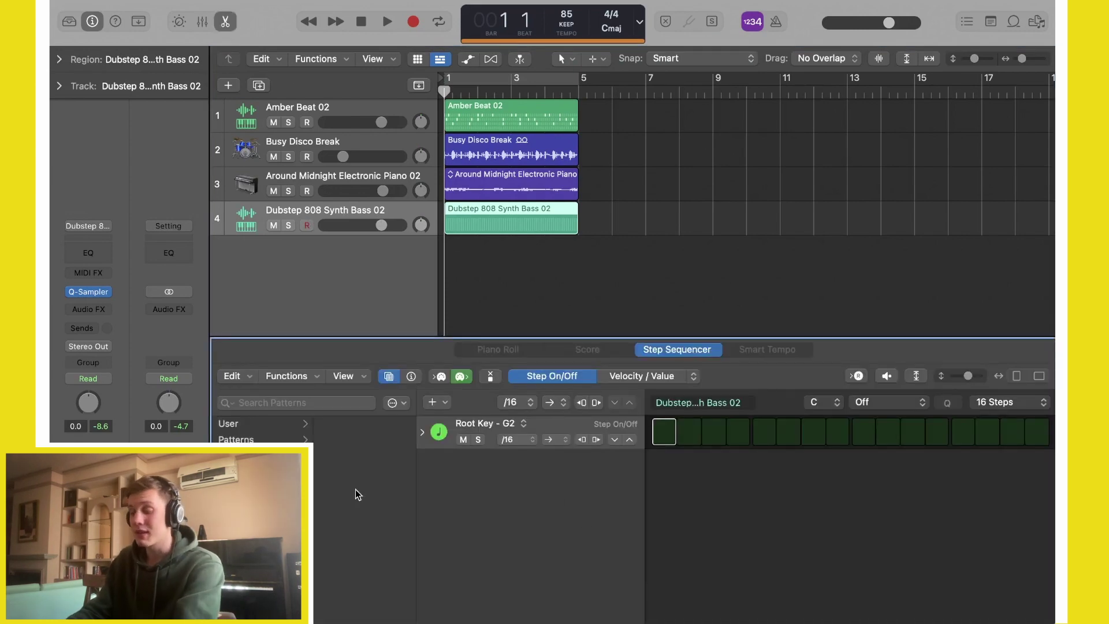
- Apply the Minor scale template to the 808 bass pattern and set the pattern's key to A
{"action": "left_click", "coordinate": [254, 458]}
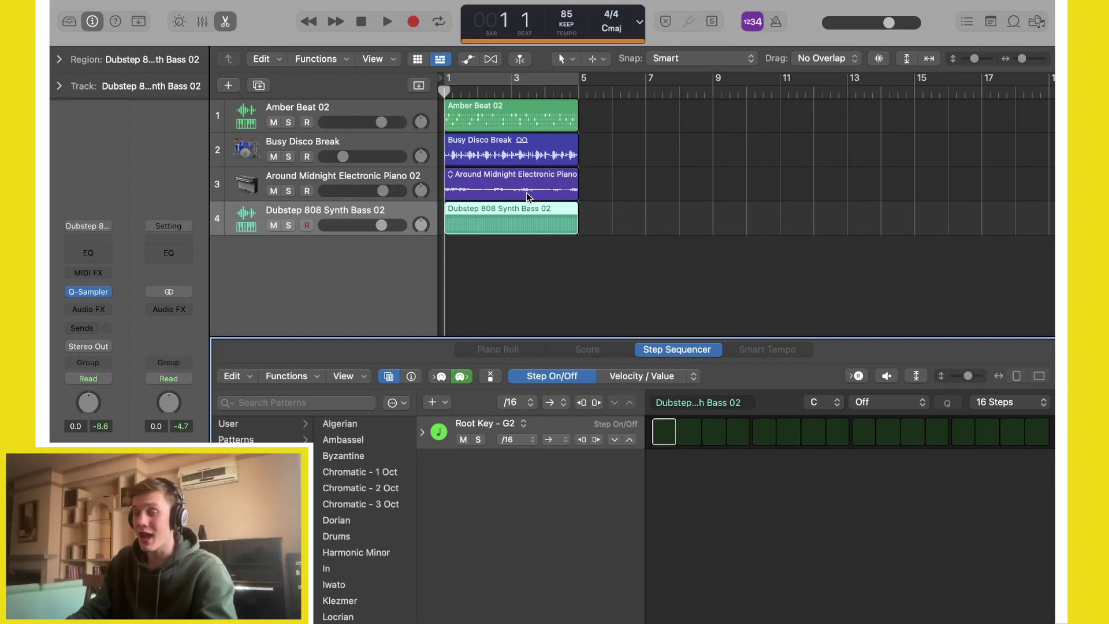
{"action": "scroll", "coordinate": [390, 445], "scroll_direction": "down", "scroll_amount": 5}
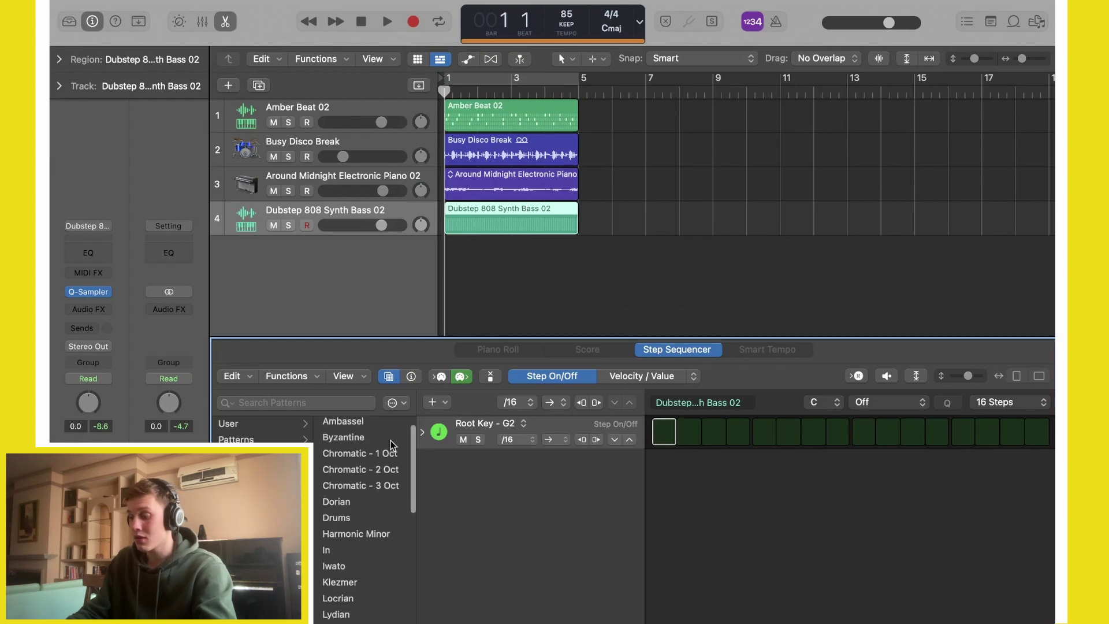
{"action": "scroll", "coordinate": [391, 445], "scroll_direction": "down", "scroll_amount": 1}
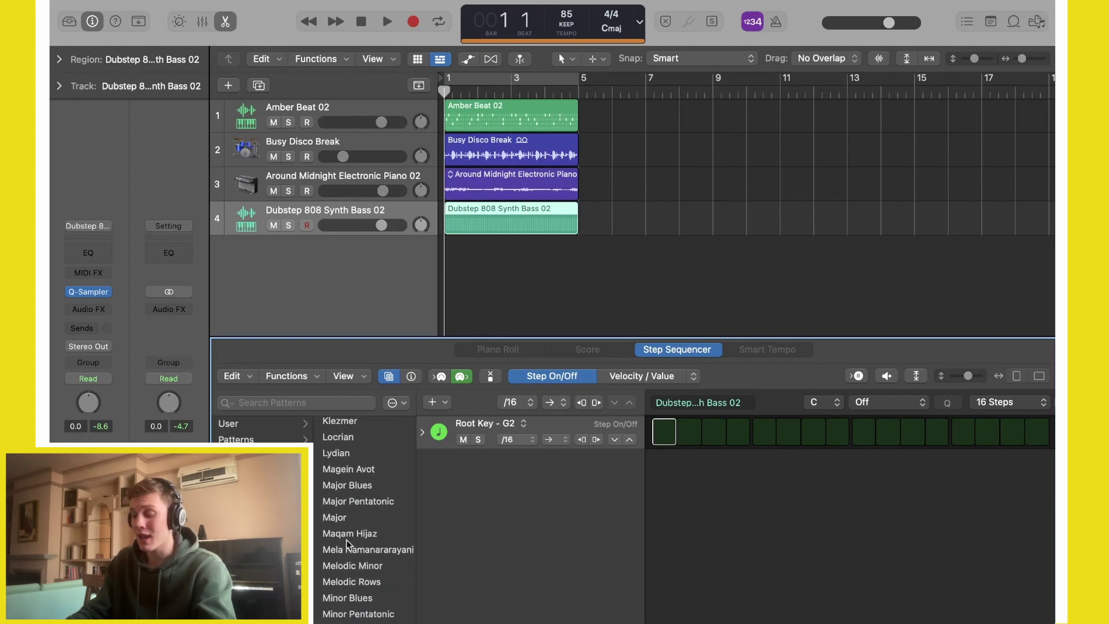
{"action": "scroll", "coordinate": [346, 539], "scroll_direction": "down", "scroll_amount": 4}
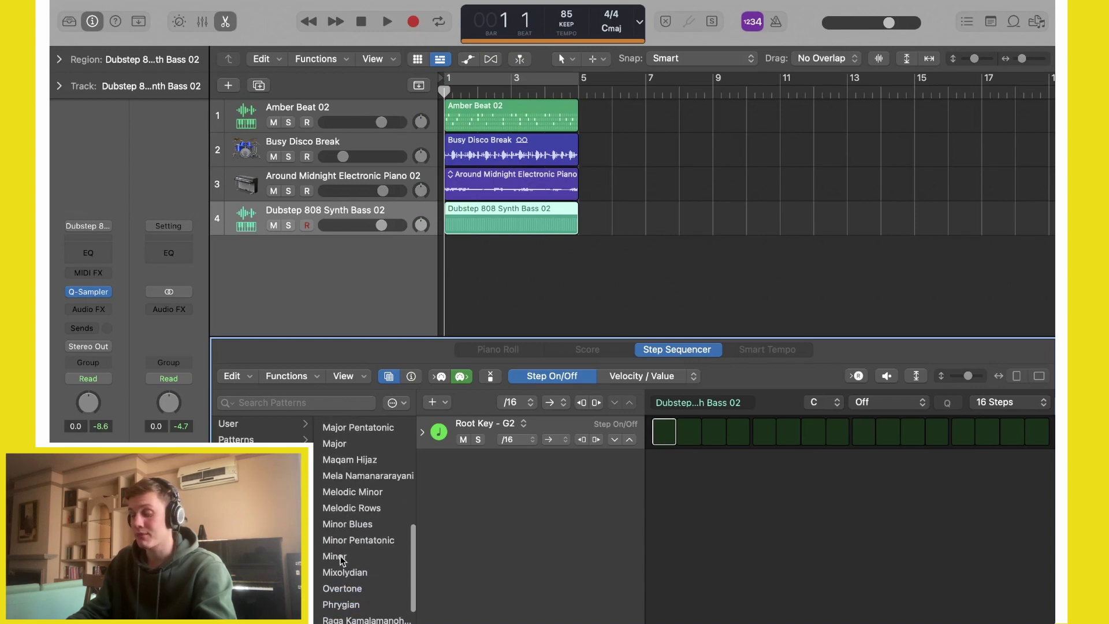
{"action": "left_click", "coordinate": [341, 556]}
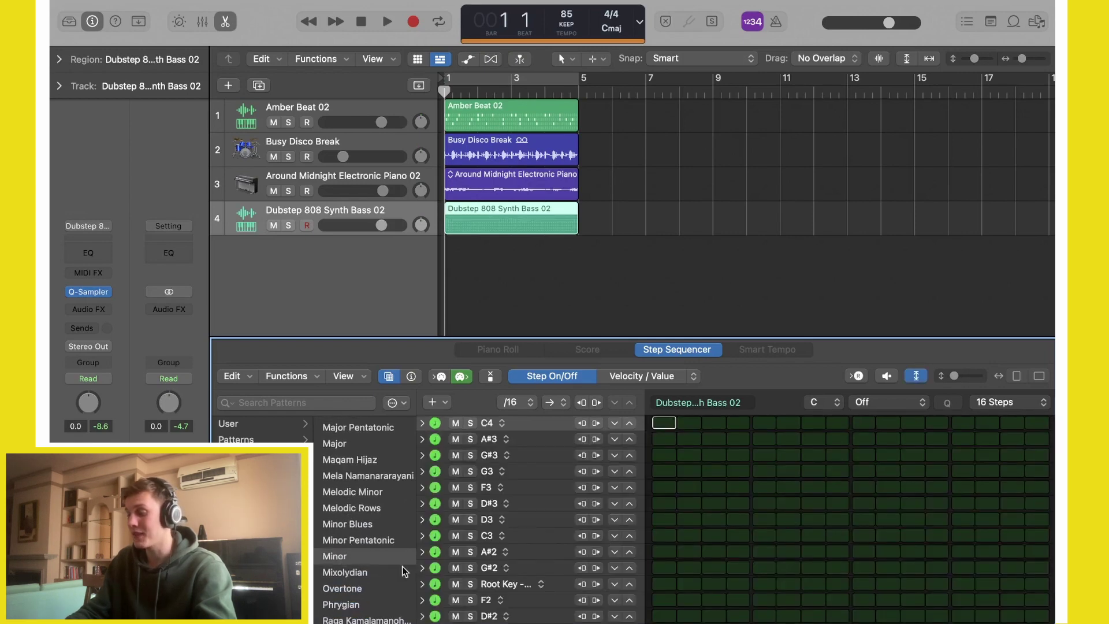
{"action": "left_click", "coordinate": [835, 404]}
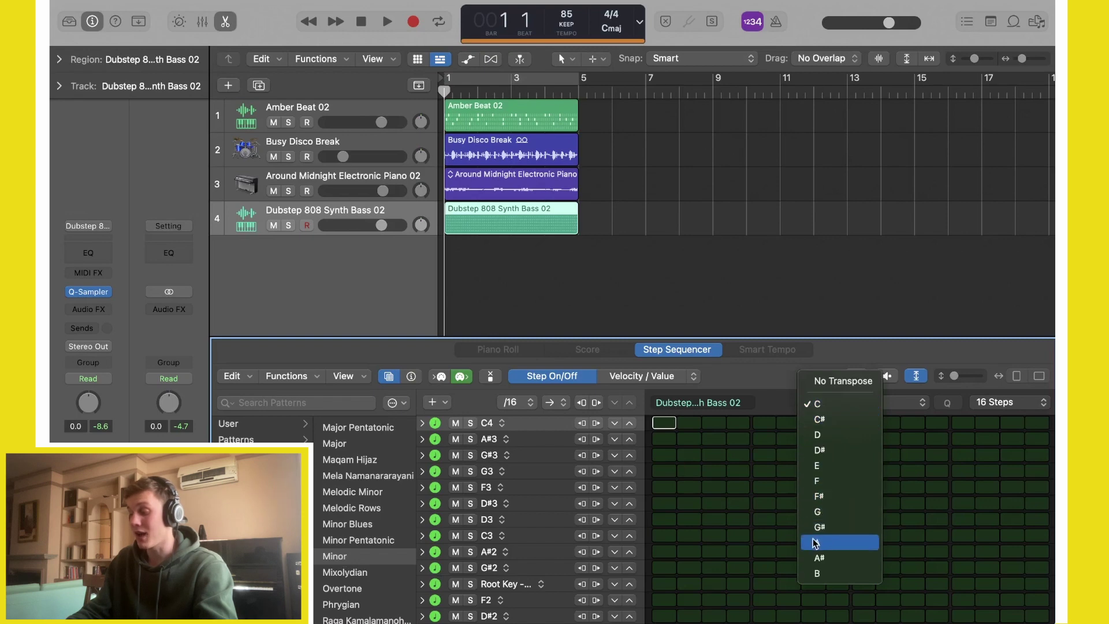
{"action": "left_click", "coordinate": [817, 545]}
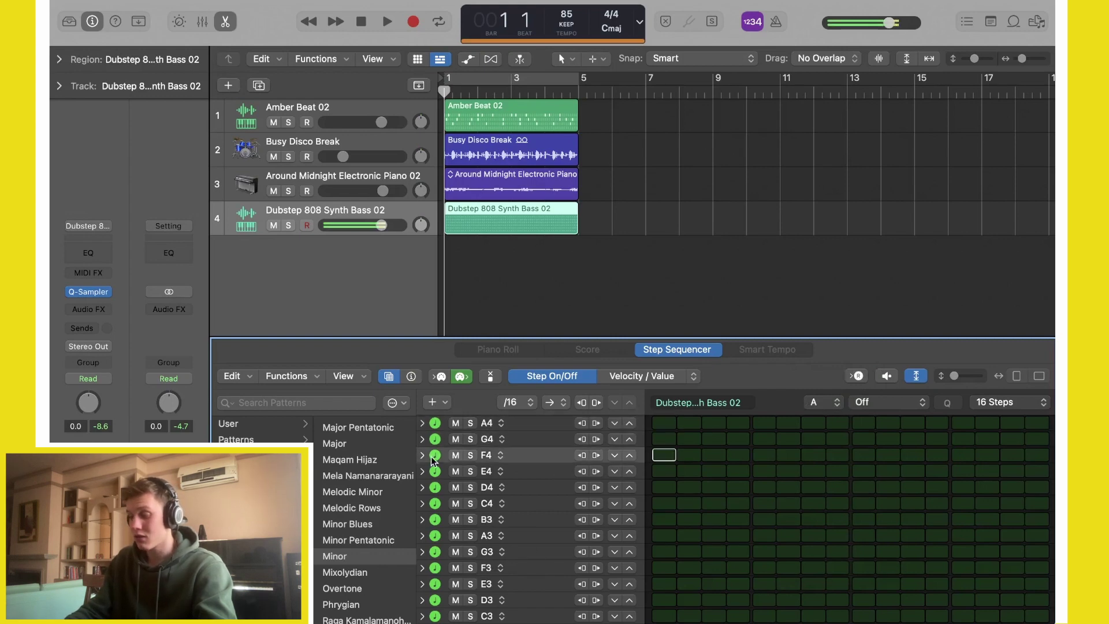
- Audition individual note rows of the bass pattern, including E4 and D4
{"action": "left_click", "coordinate": [433, 475]}
{"action": "left_click", "coordinate": [434, 487]}
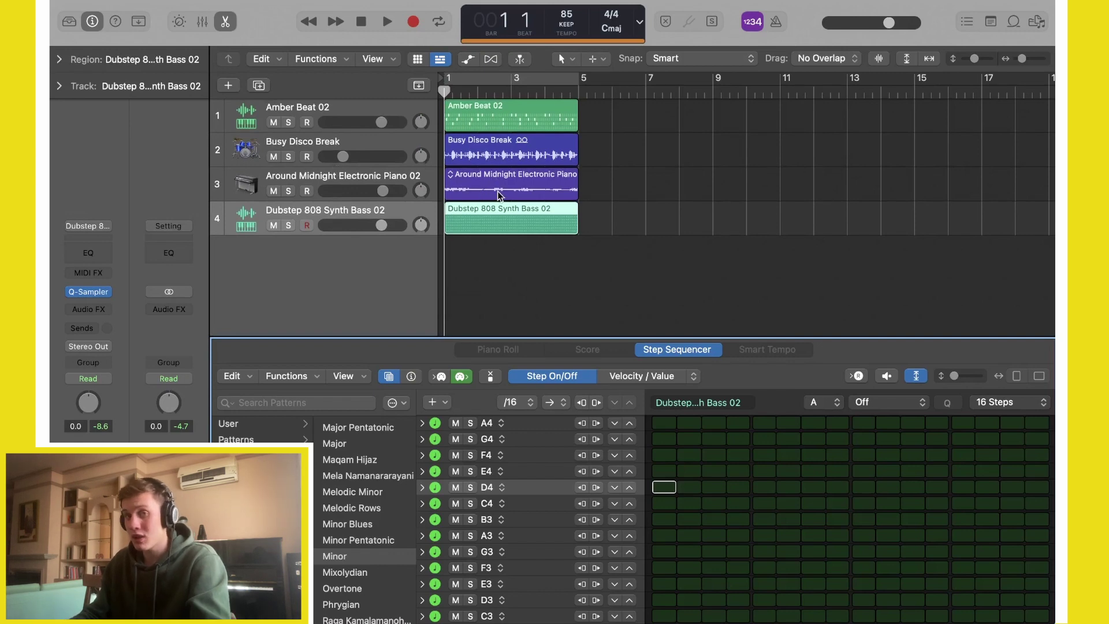
{"action": "scroll", "coordinate": [364, 520], "scroll_direction": "up", "scroll_amount": 1}
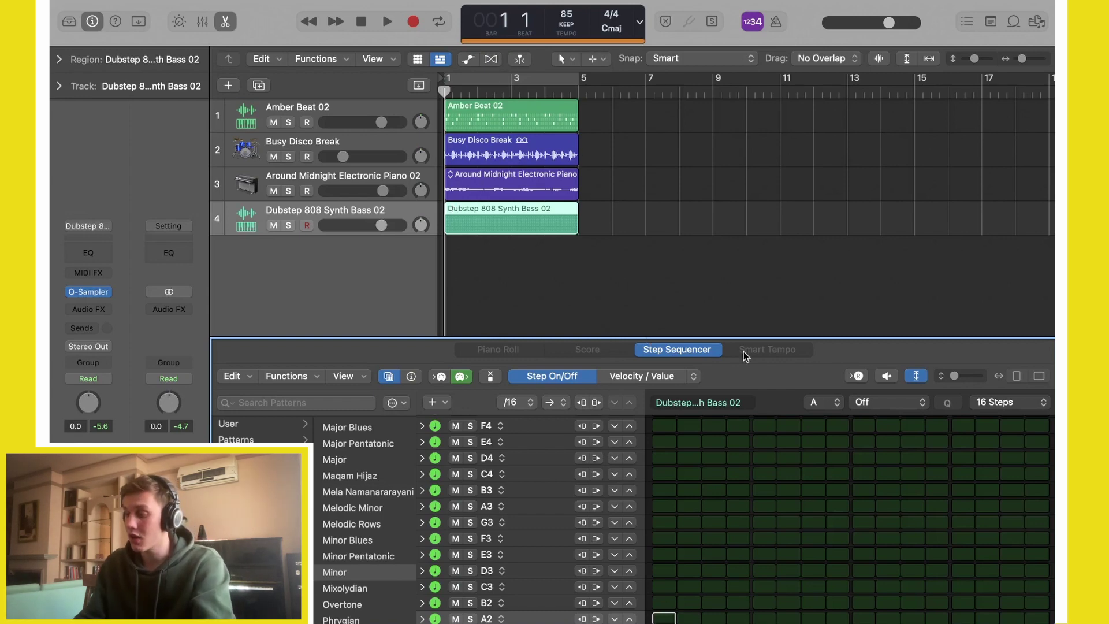
- Turn on cycling for the first four bars and play back the beat
{"action": "key", "text": "c"}
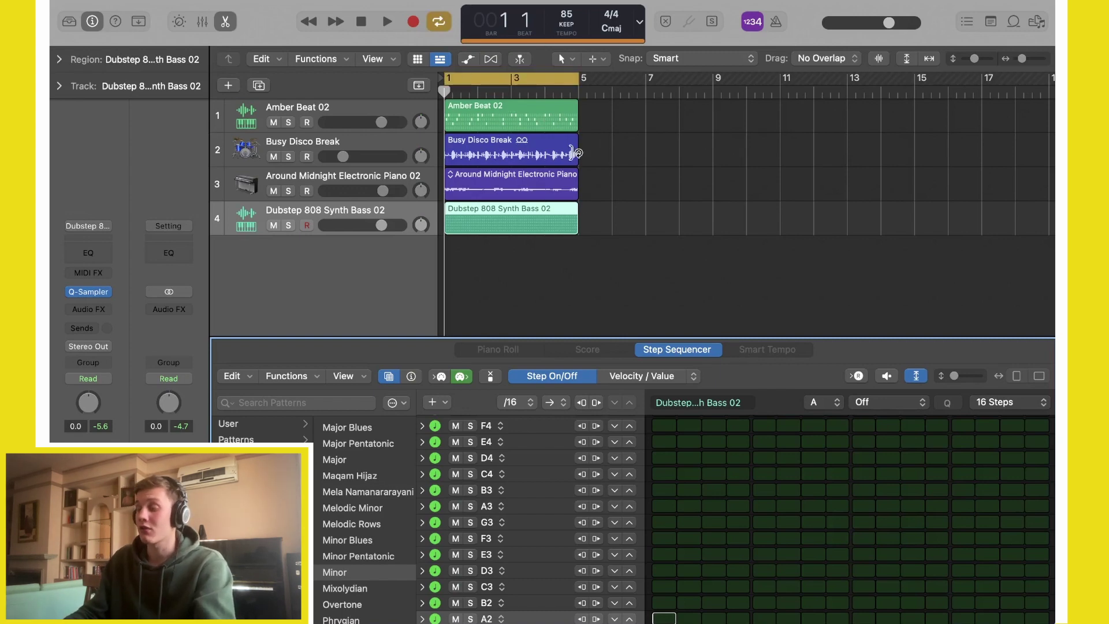
{"action": "key", "text": "space"}
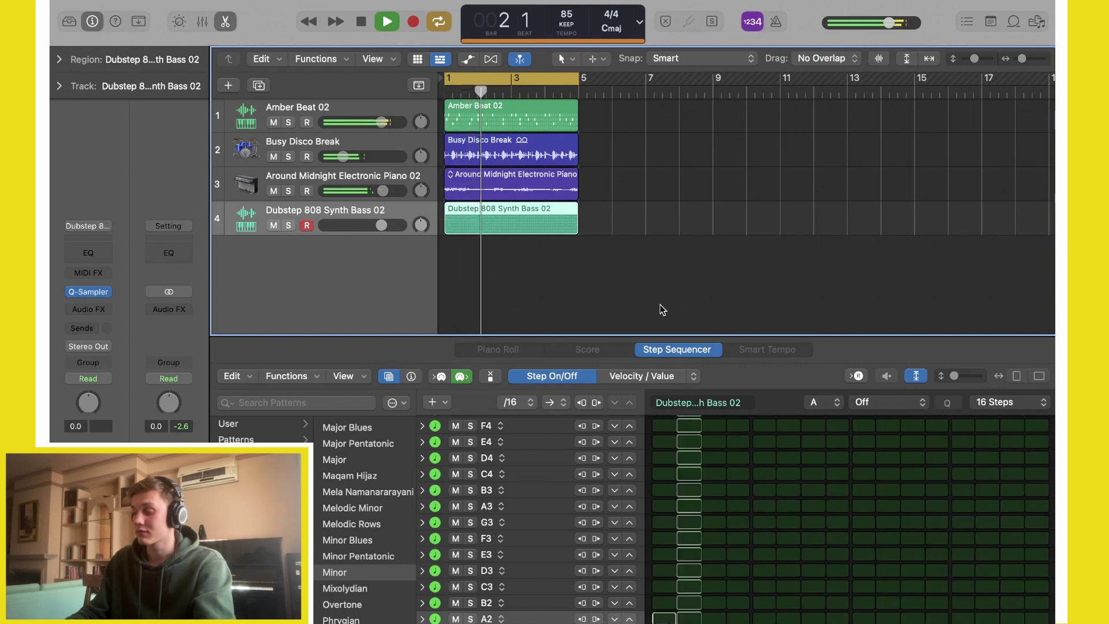
{"action": "key", "text": "space"}
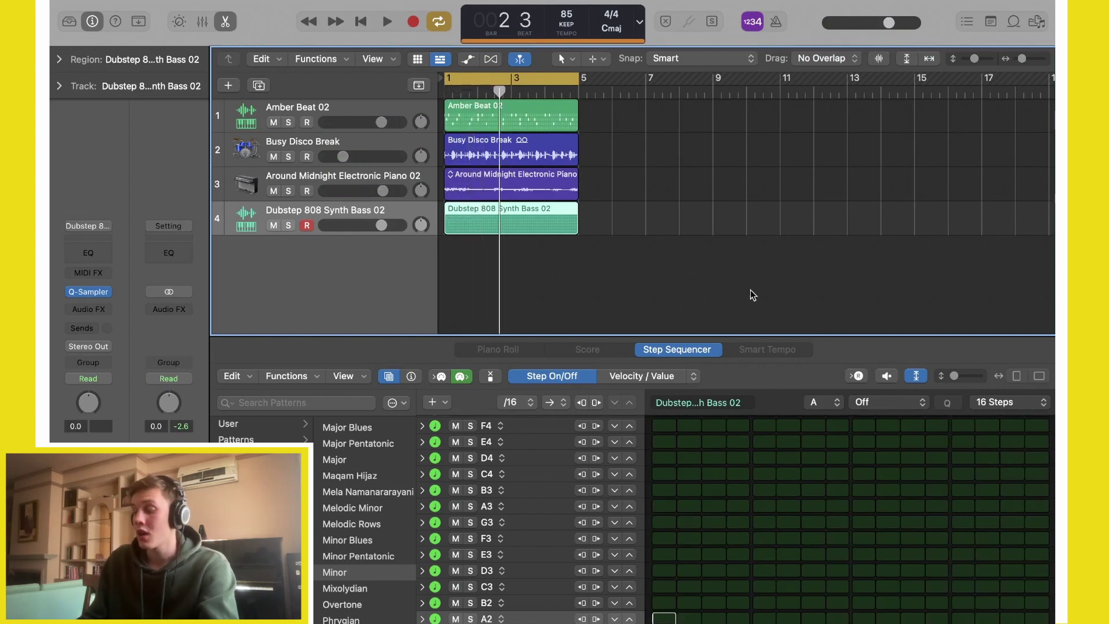
- Tie the first four steps of the A2 row, switch the tied note on, and play it with the beat
{"action": "left_click", "coordinate": [695, 377]}
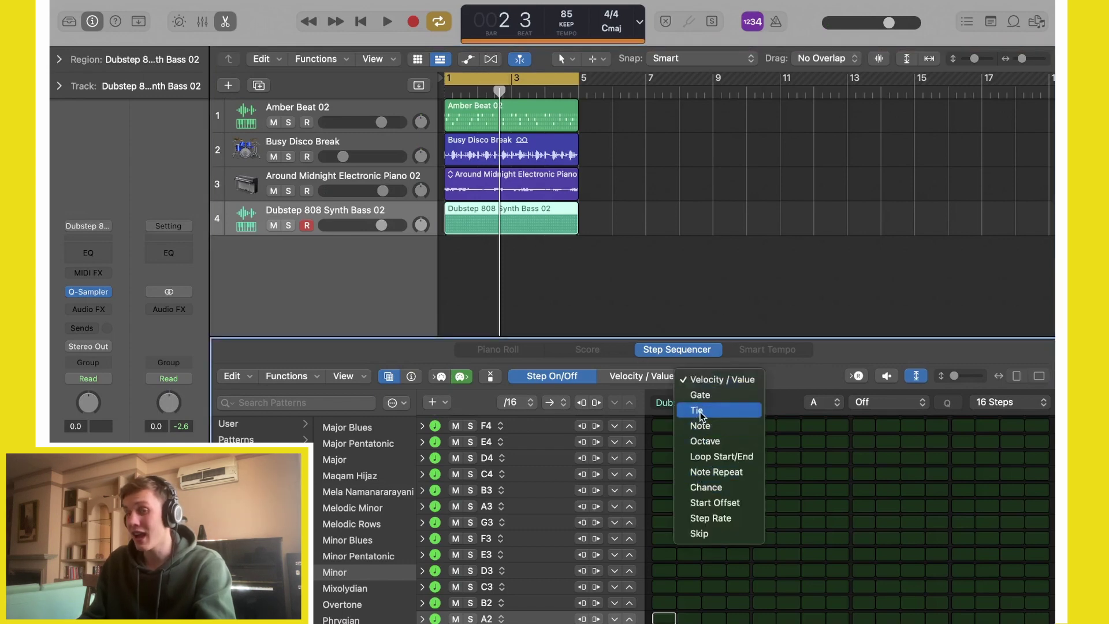
{"action": "left_click", "coordinate": [700, 411]}
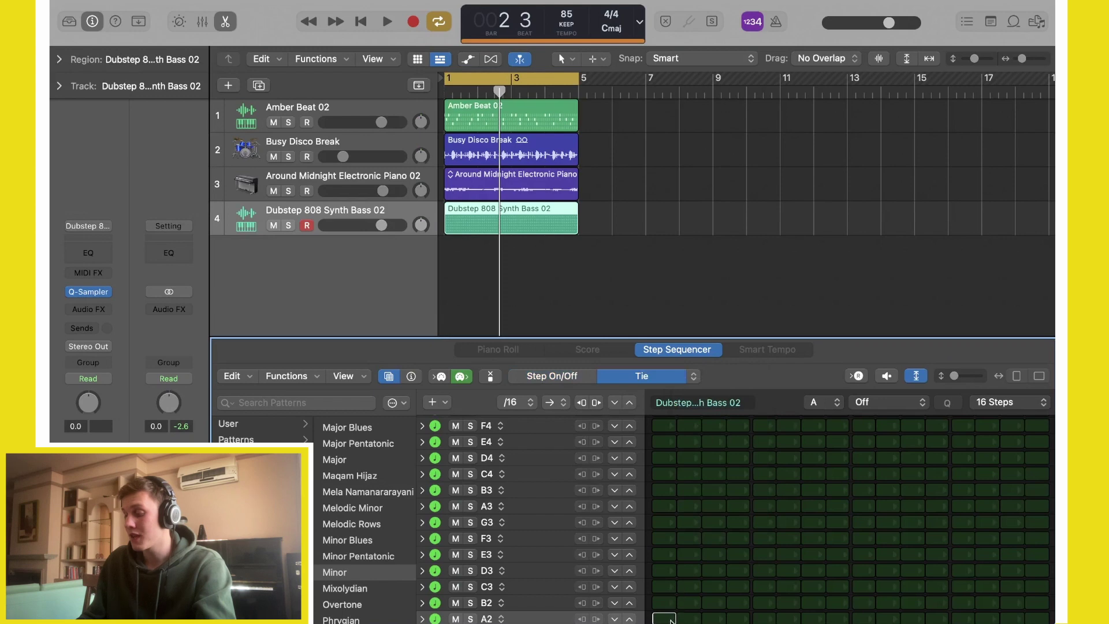
{"action": "left_click_drag", "start_coordinate": [672, 620], "coordinate": [743, 622]}
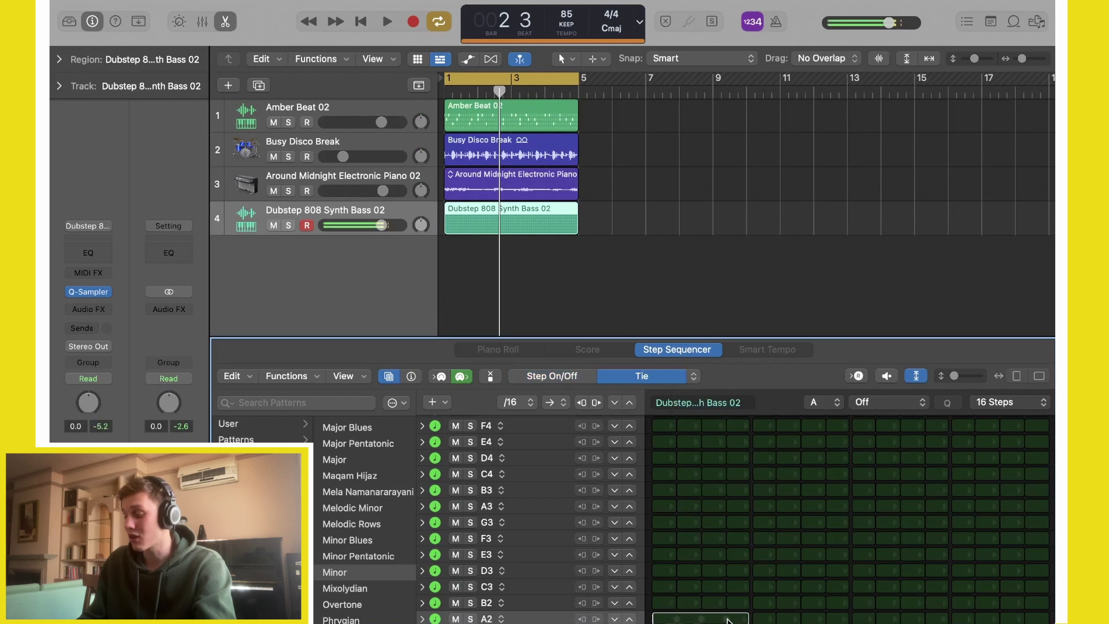
{"action": "left_click", "coordinate": [592, 376]}
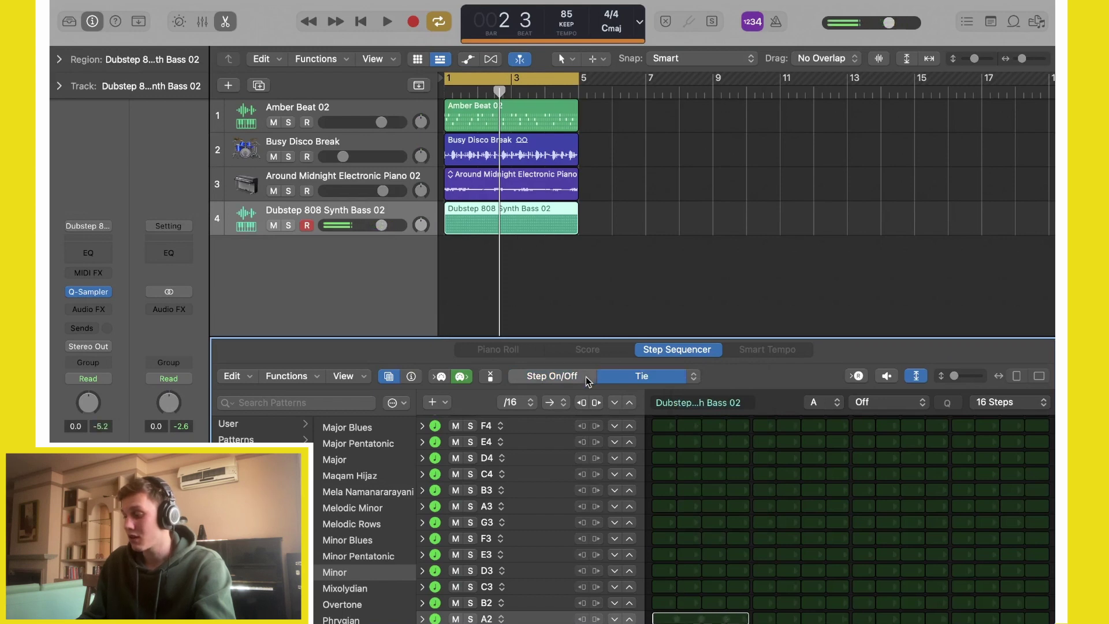
{"action": "left_click", "coordinate": [699, 619]}
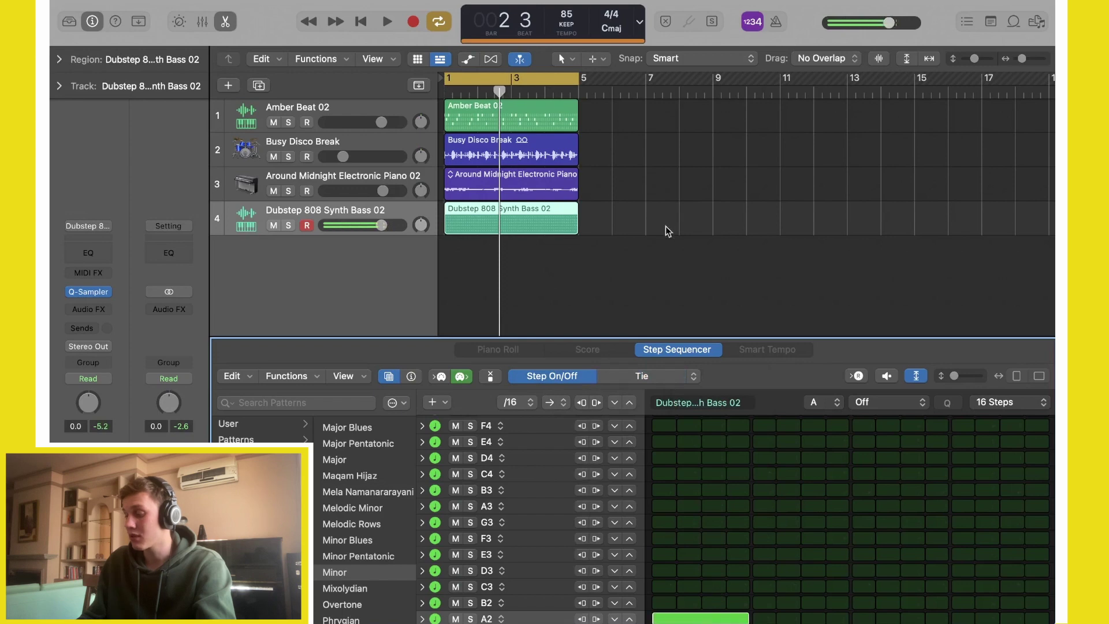
{"action": "key", "text": "space"}
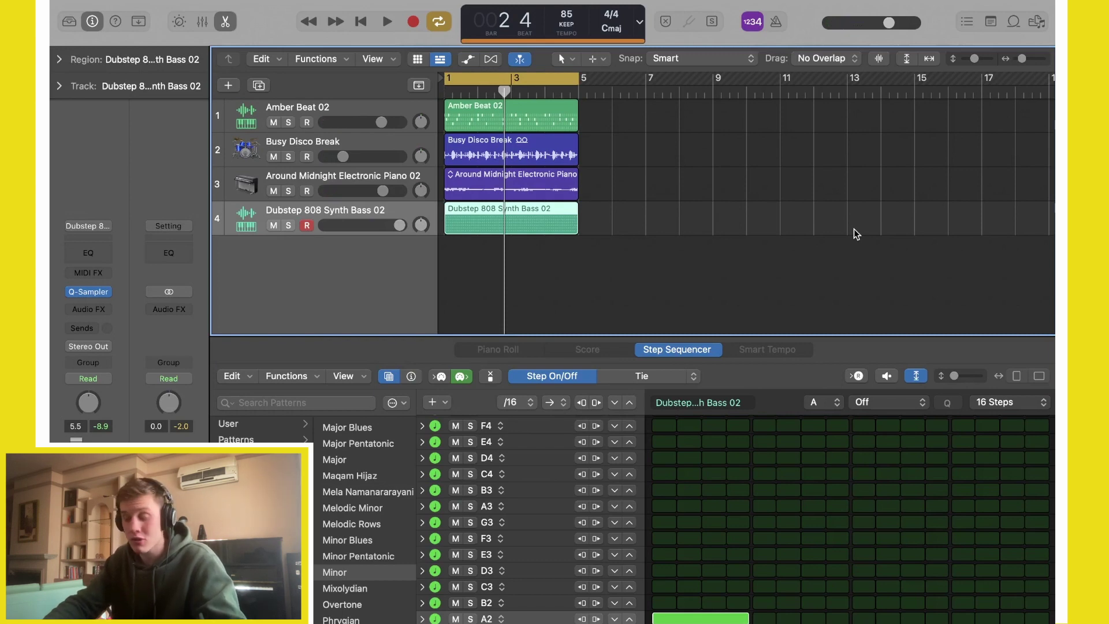
- Set the 808 bass pattern's length to 32 steps and play it back with the beat
{"action": "left_click", "coordinate": [1021, 400]}
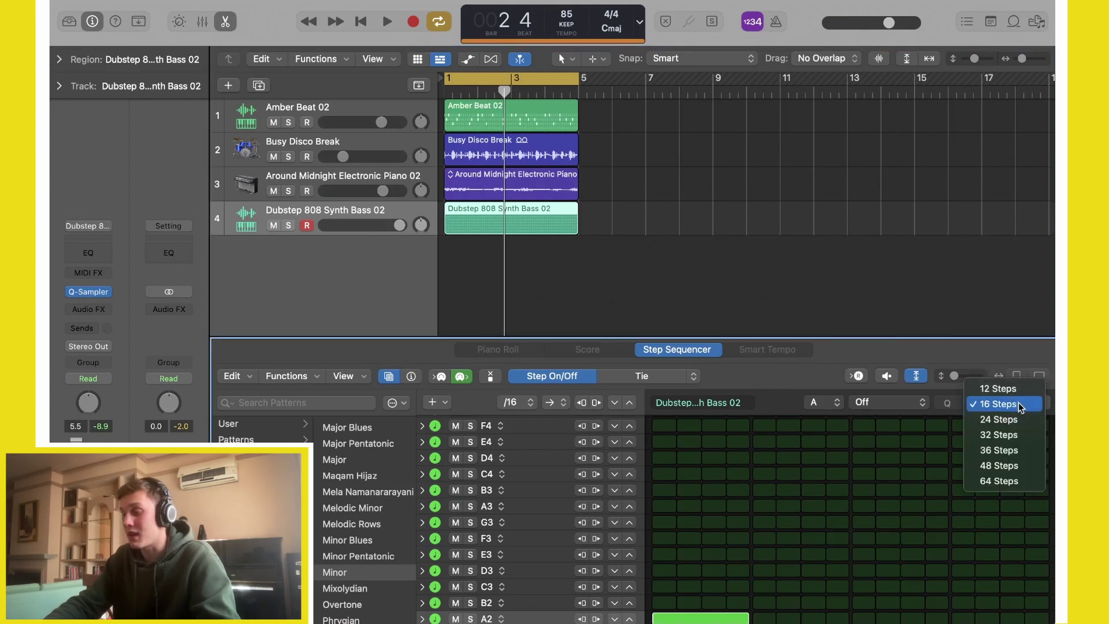
{"action": "left_click", "coordinate": [1003, 432]}
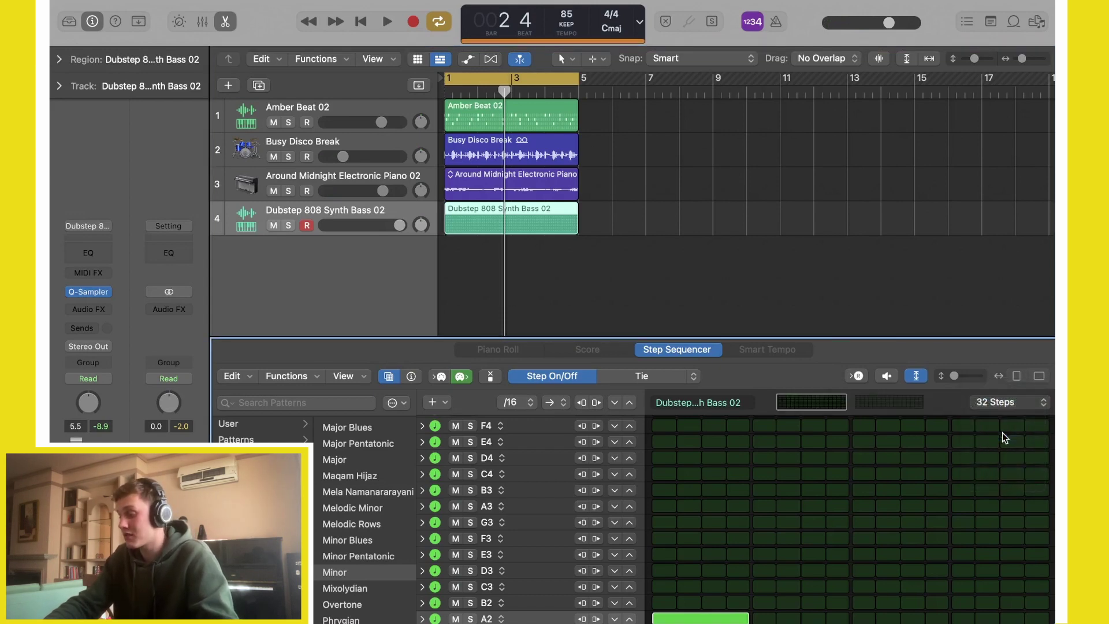
{"action": "key", "text": "space"}
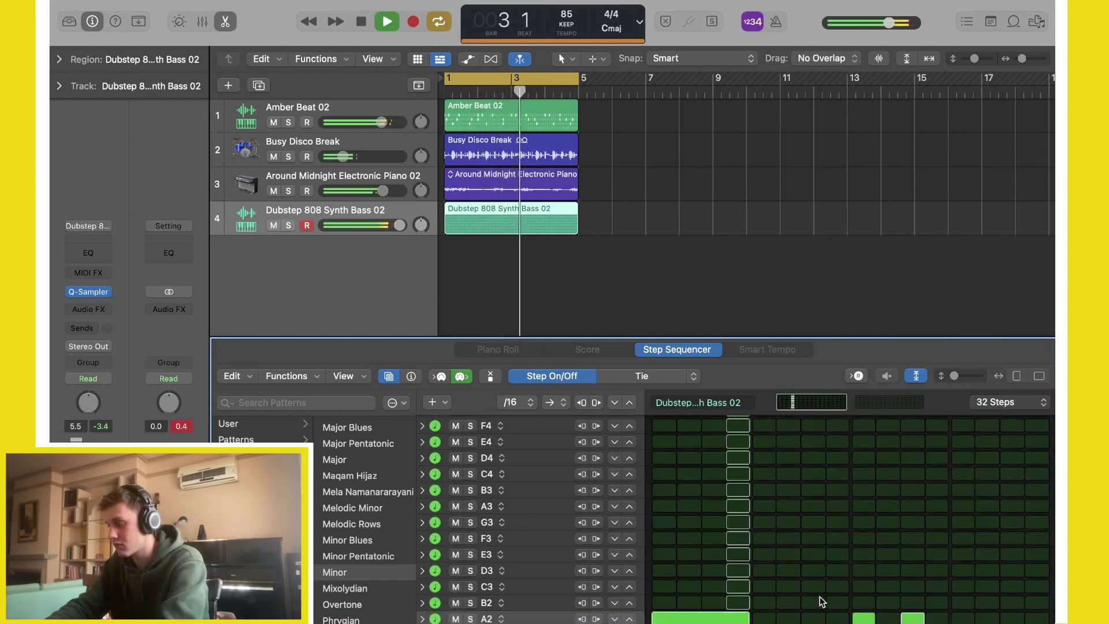
{"action": "key", "text": "space"}
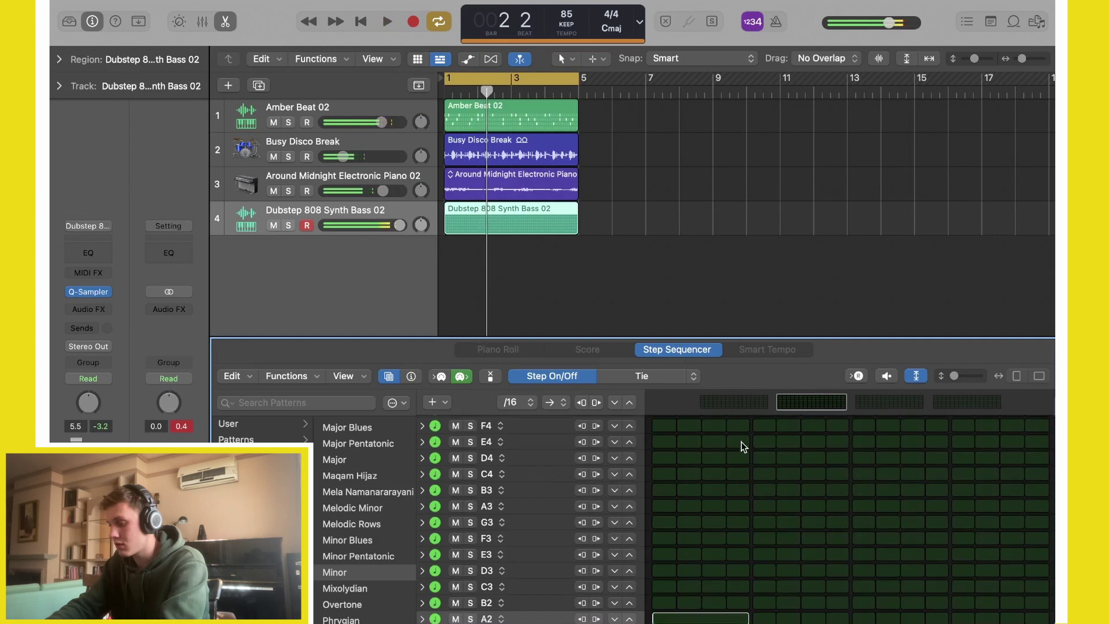
- Go to the first page of the bass pattern and play the bass line together with the other loops through the four-bar cycle
{"action": "left_click", "coordinate": [741, 405]}
{"action": "key", "text": "space"}
{"action": "left_click", "coordinate": [581, 103]}
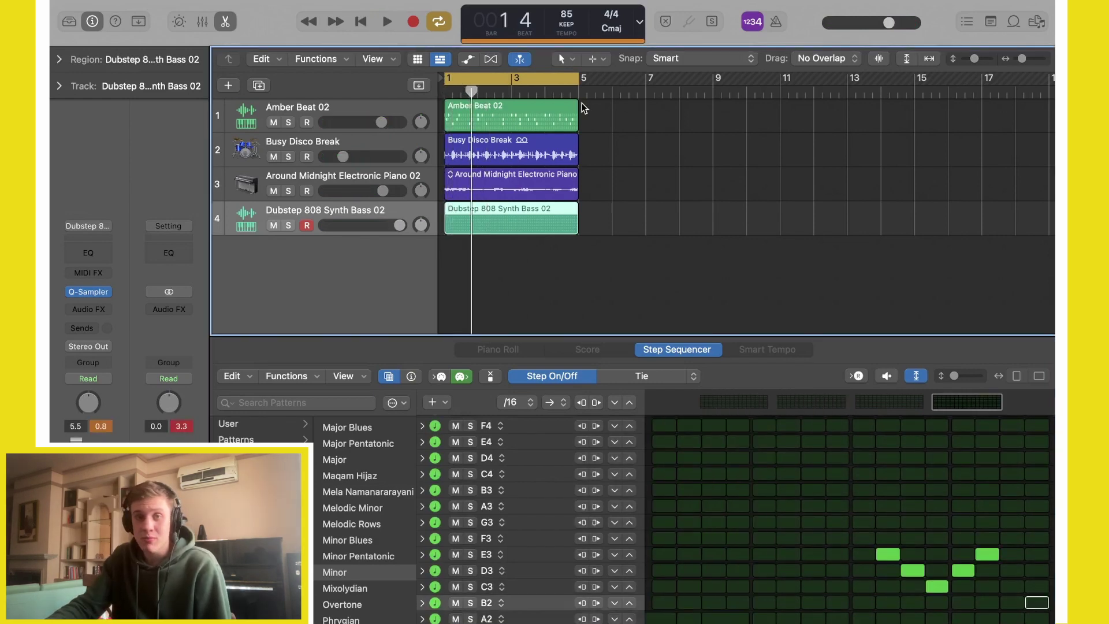
{"action": "key", "text": "space"}
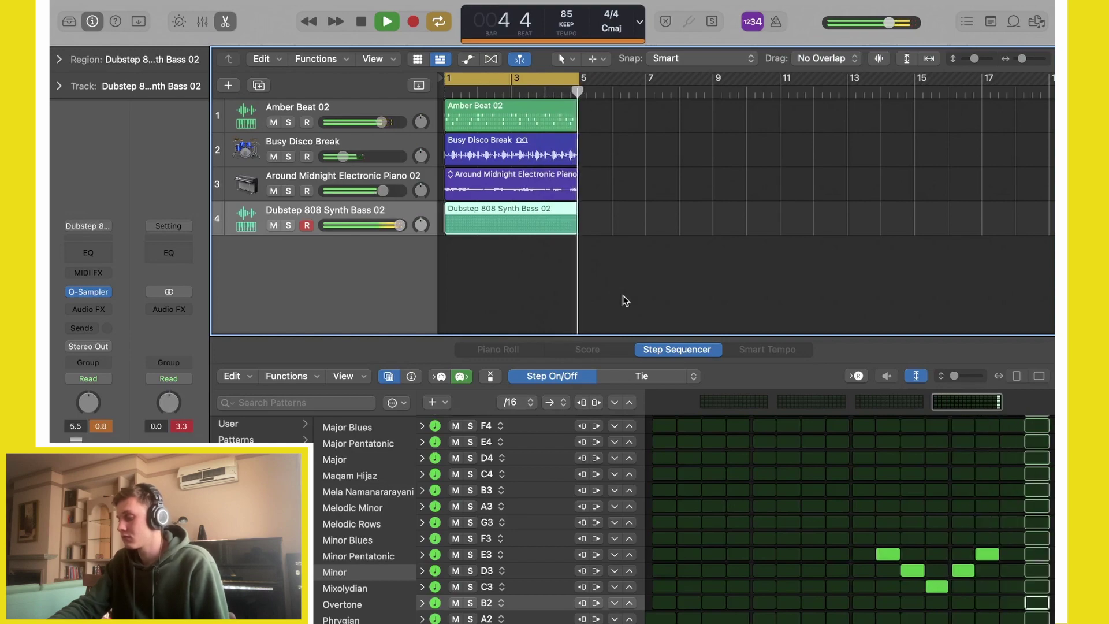
{"action": "key", "text": "space"}
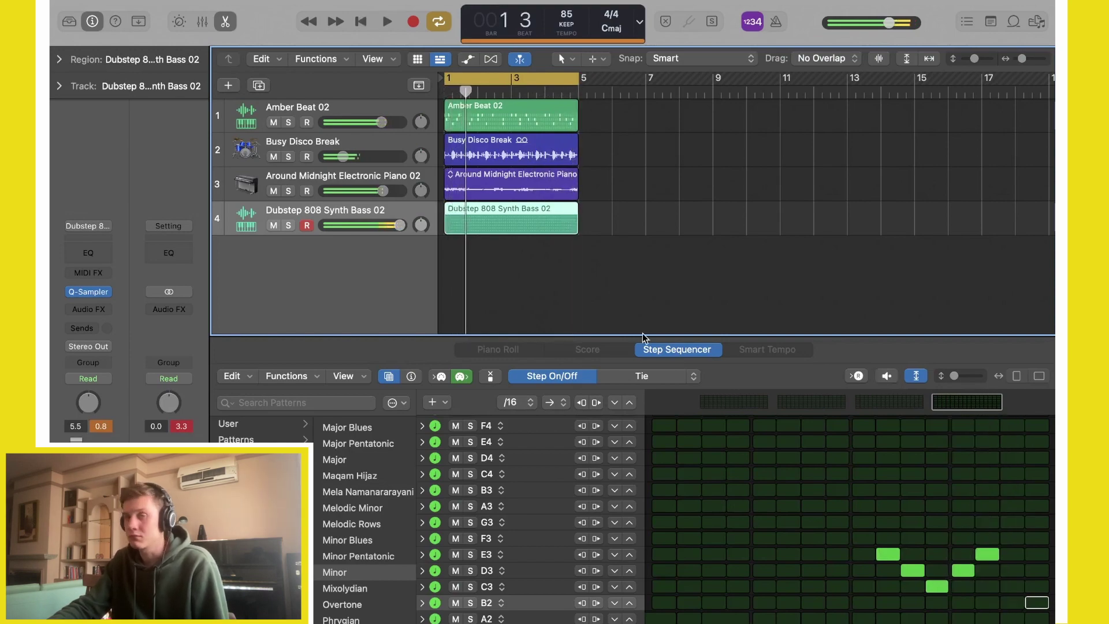